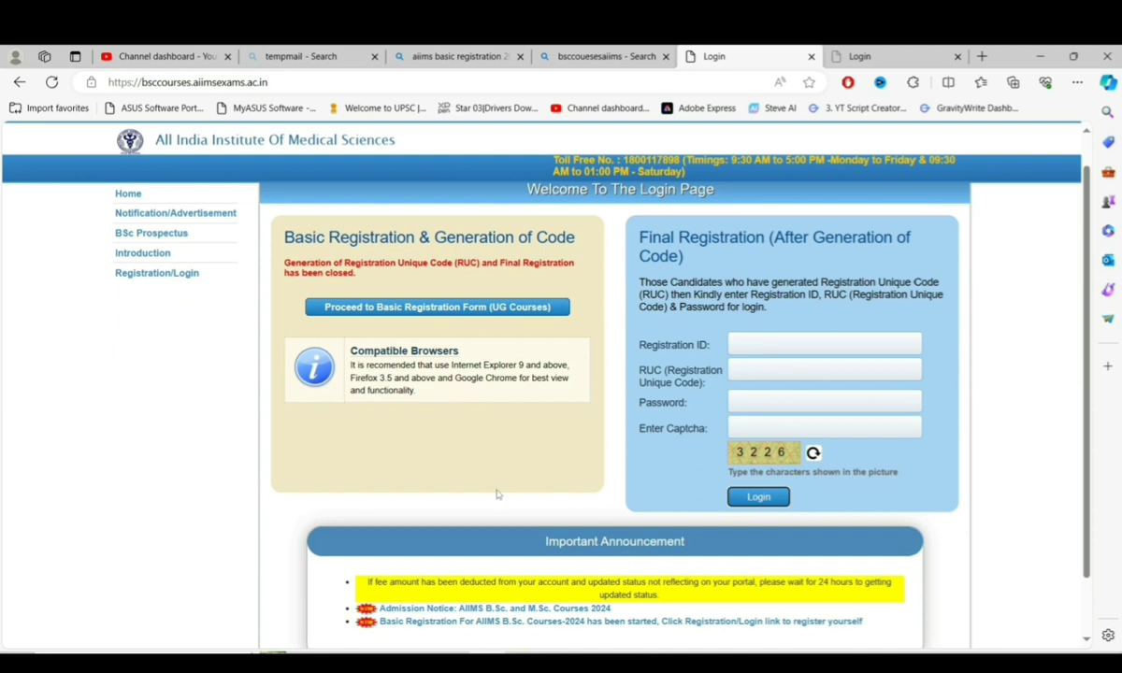
- Open the undergraduate PAAR Registration/Login page from the Important Announcement box in a new tab
{"action": "scroll", "coordinate": [488, 501], "scroll_direction": "down", "scroll_amount": 1}
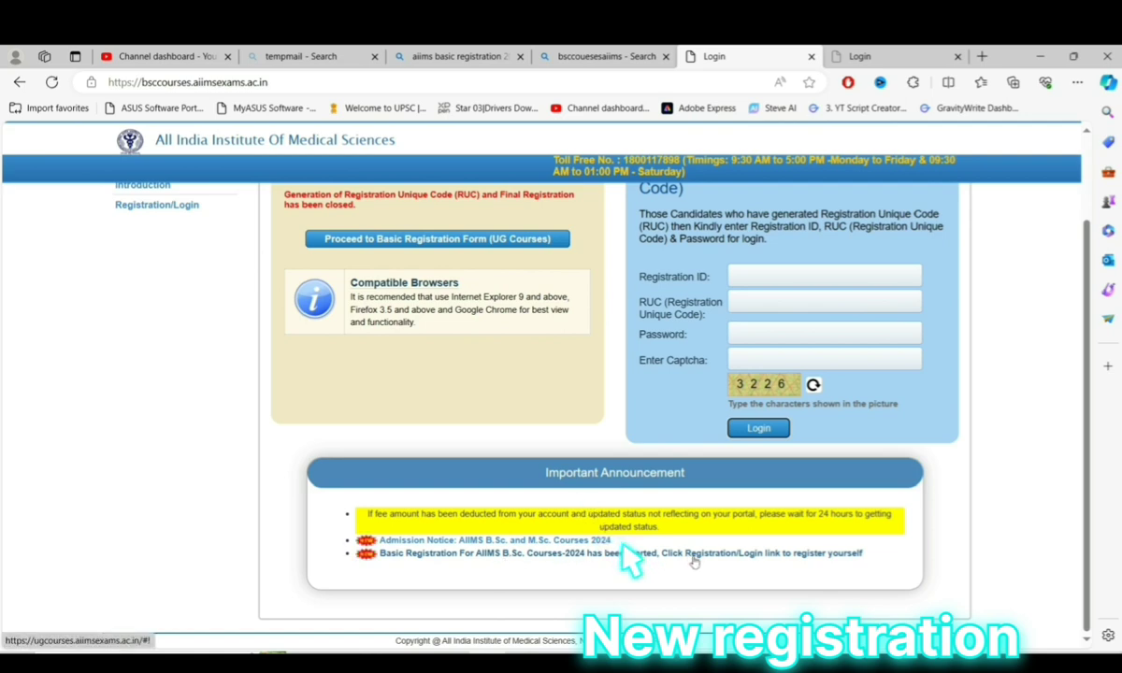
{"action": "left_click", "coordinate": [684, 556]}
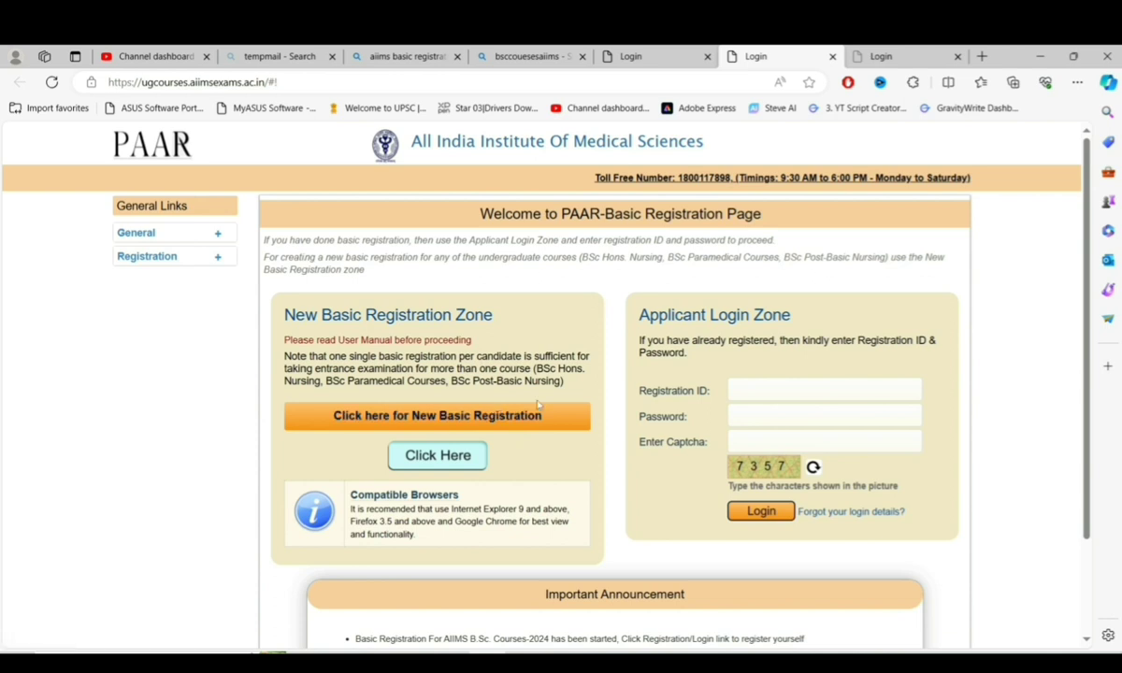
- Start a New Basic Registration to bring up the information checklist
{"action": "left_click", "coordinate": [435, 415]}
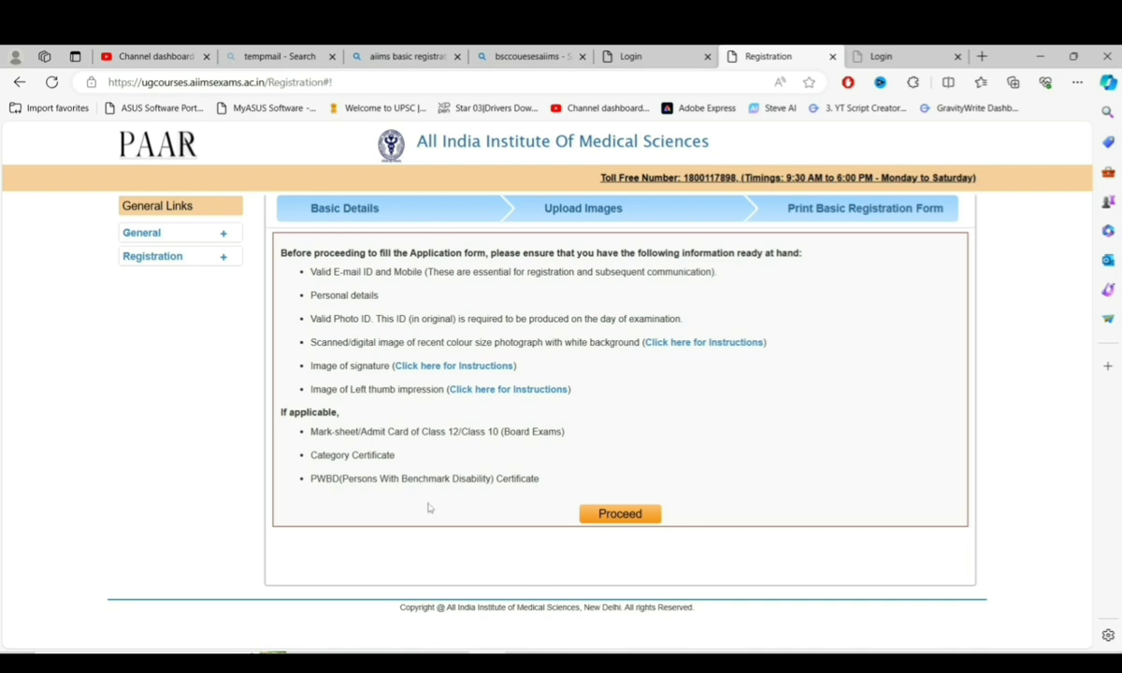
- Proceed past the information checklist and the registration flowchart to the Personal Details form
{"action": "left_click", "coordinate": [602, 517]}
{"action": "scroll", "coordinate": [601, 517], "scroll_direction": "down", "scroll_amount": 1}
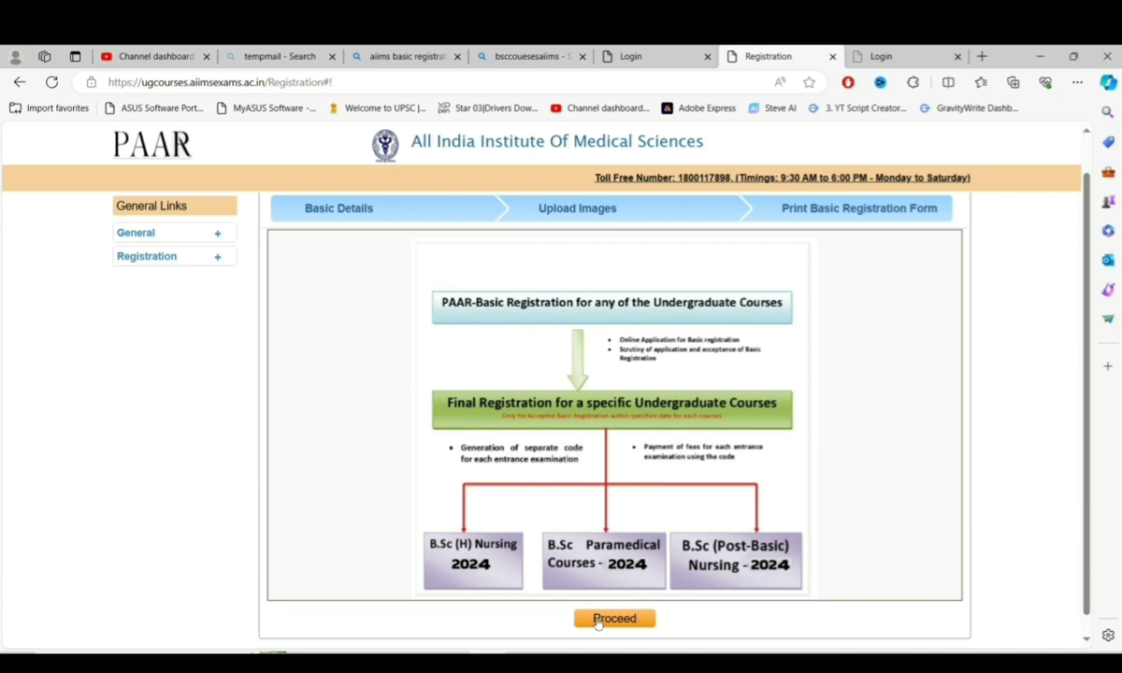
{"action": "left_click", "coordinate": [599, 620]}
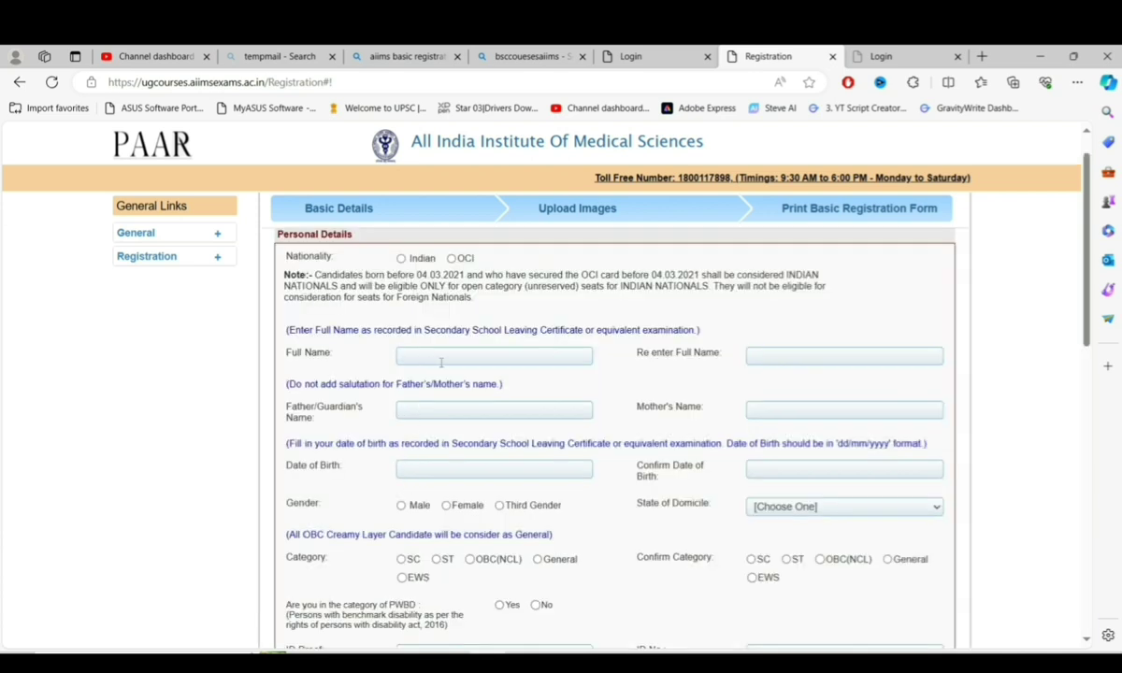
- Set nationality to Indian and enter the candidate's full name, its confirmation, and the parents' names
{"action": "left_click", "coordinate": [402, 258]}
{"action": "left_click", "coordinate": [466, 355]}
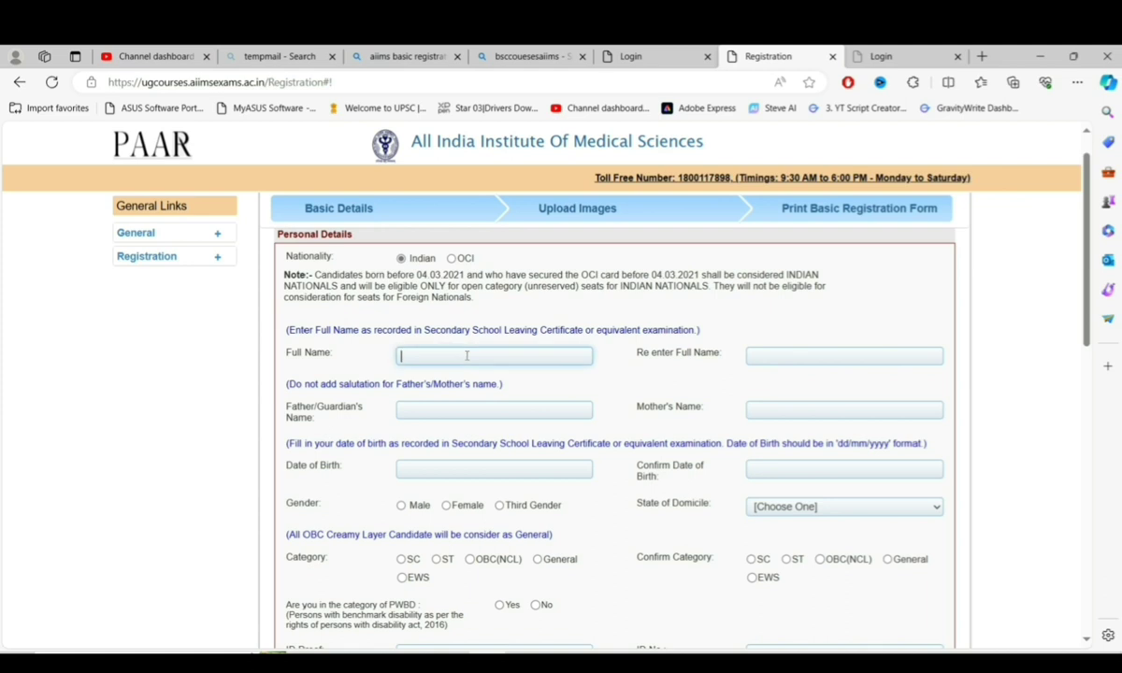
{"action": "left_click", "coordinate": [774, 355]}
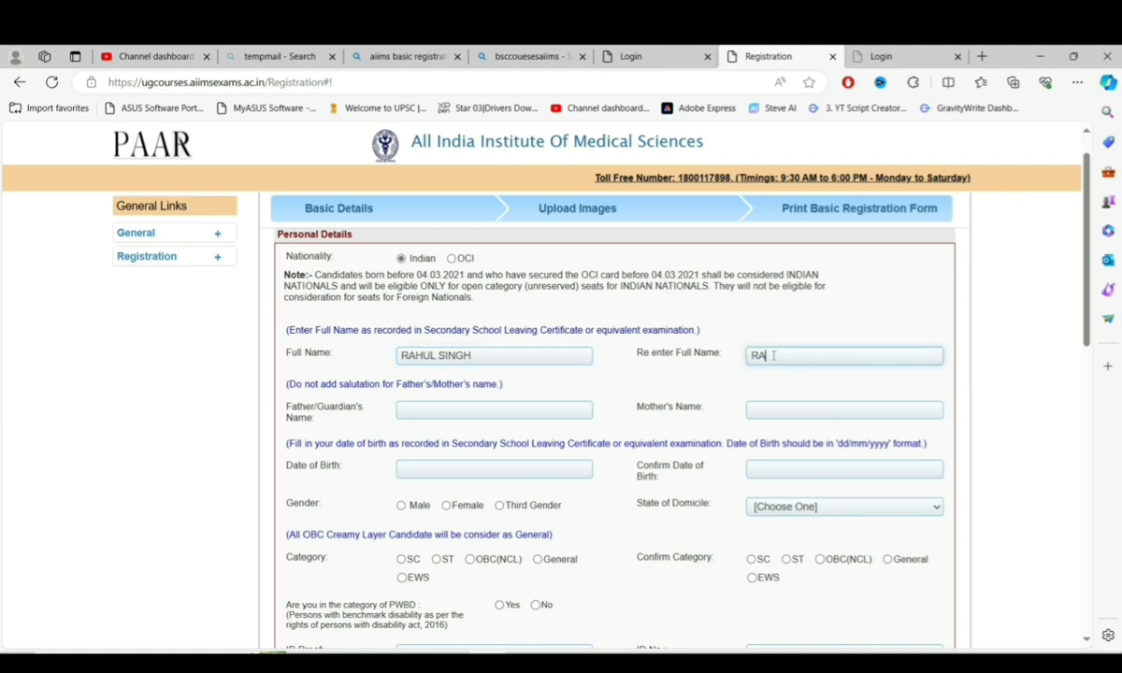
{"action": "key", "text": "Tab"}
{"action": "left_click", "coordinate": [428, 409]}
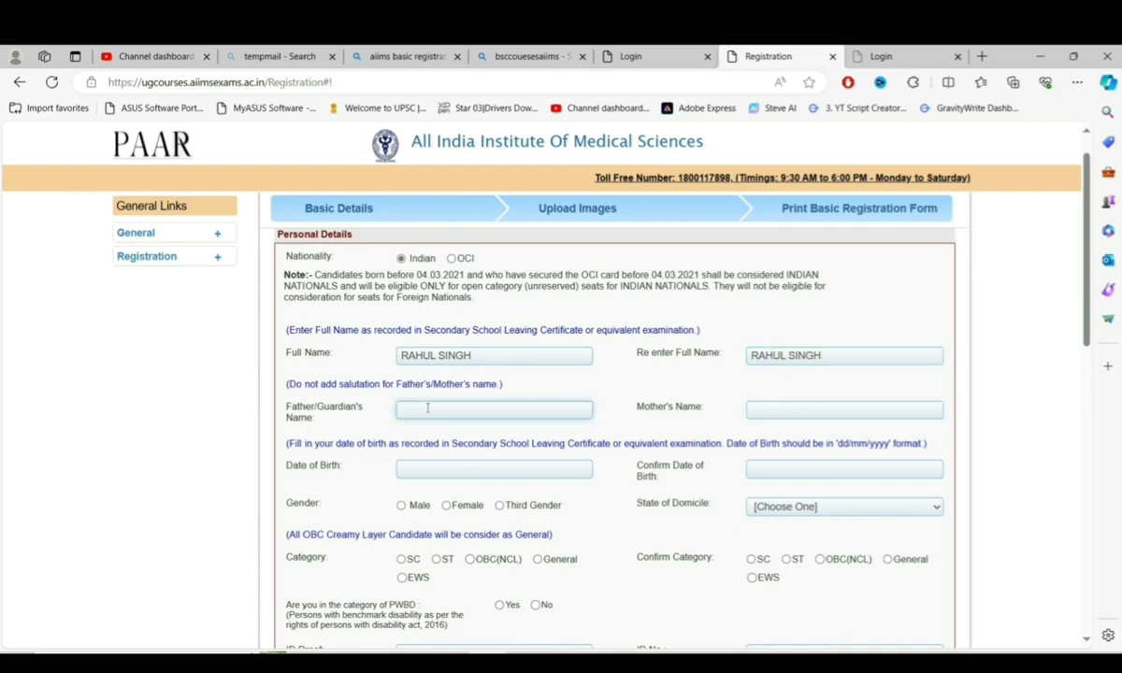
{"action": "key", "text": "Tab"}
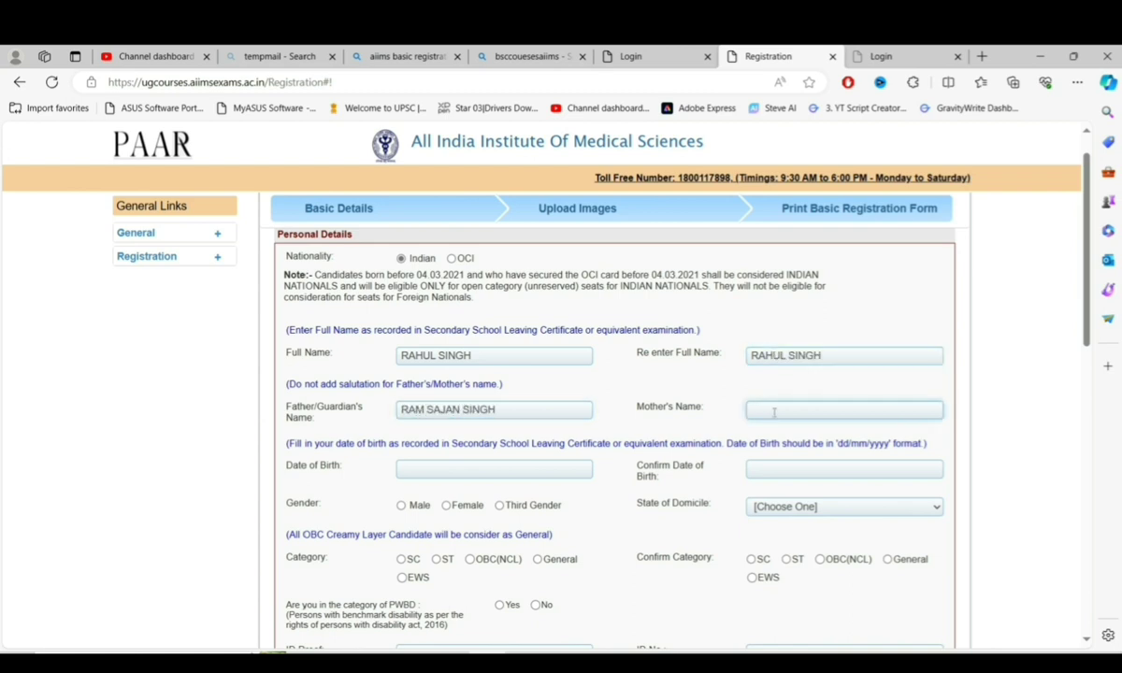
{"action": "type", "text": "GH"}
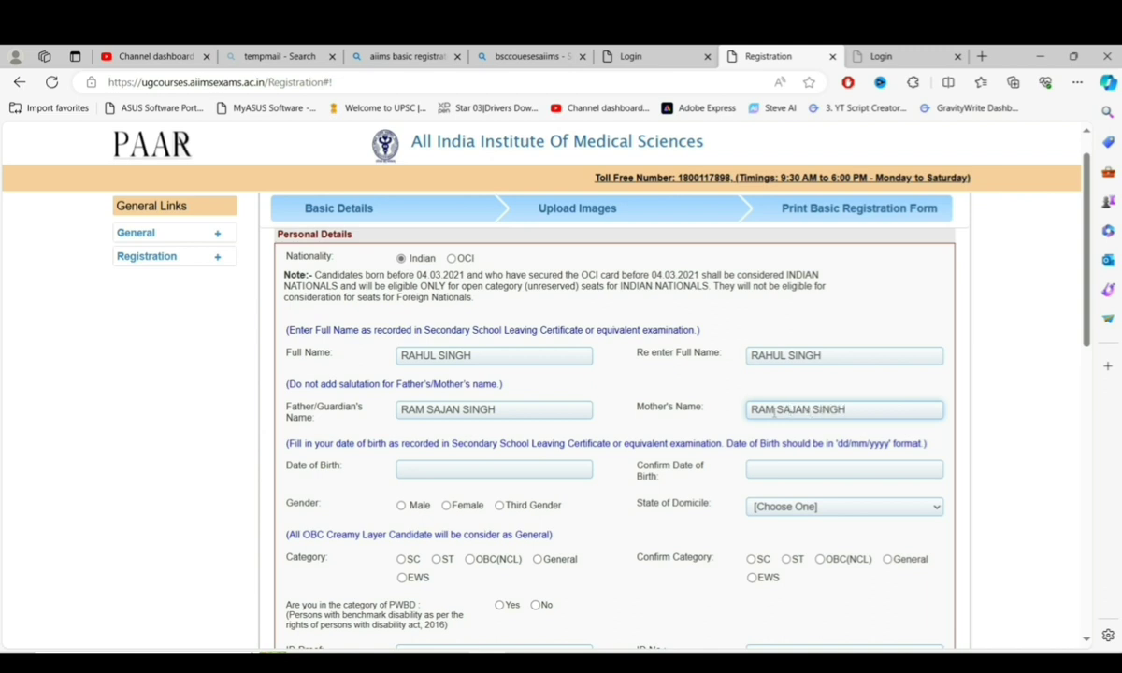
{"action": "left_click", "coordinate": [512, 472]}
{"action": "left_click", "coordinate": [509, 494]}
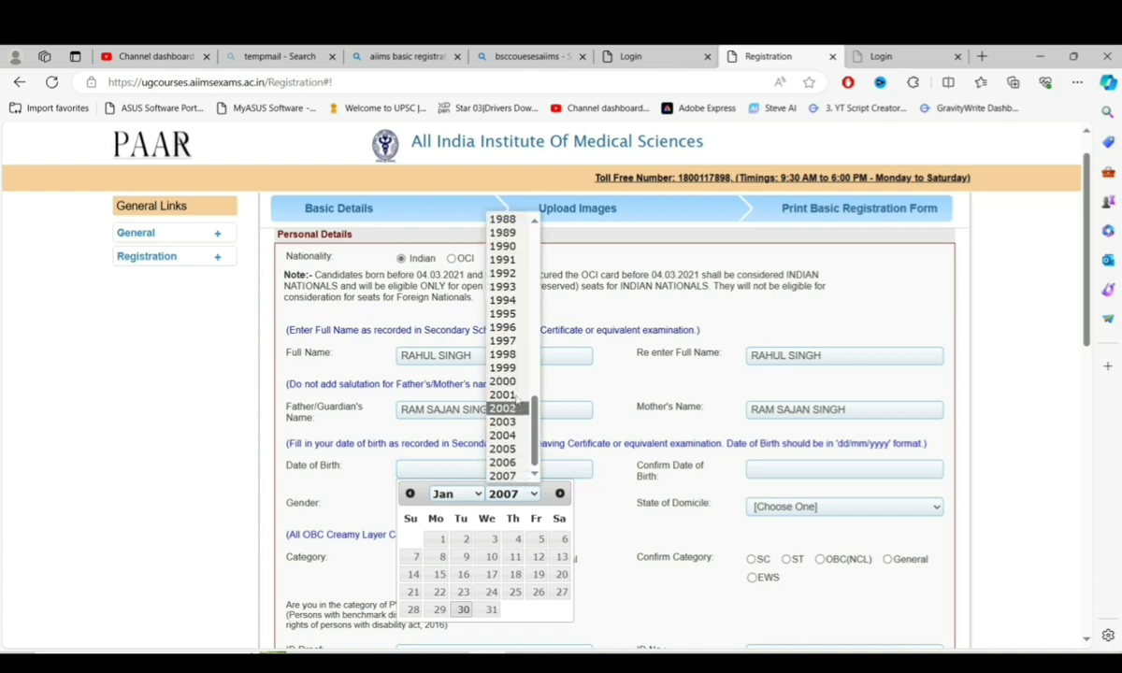
{"action": "left_click", "coordinate": [503, 313]}
{"action": "left_click", "coordinate": [538, 592]}
{"action": "left_click", "coordinate": [797, 468]}
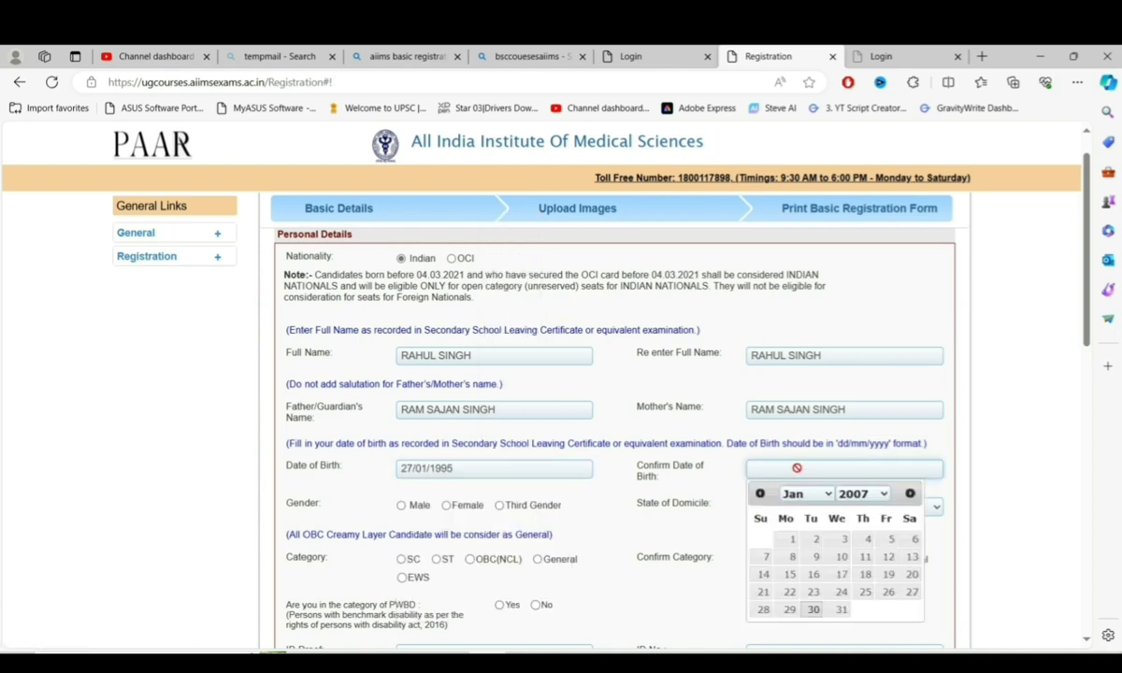
{"action": "left_click", "coordinate": [862, 494]}
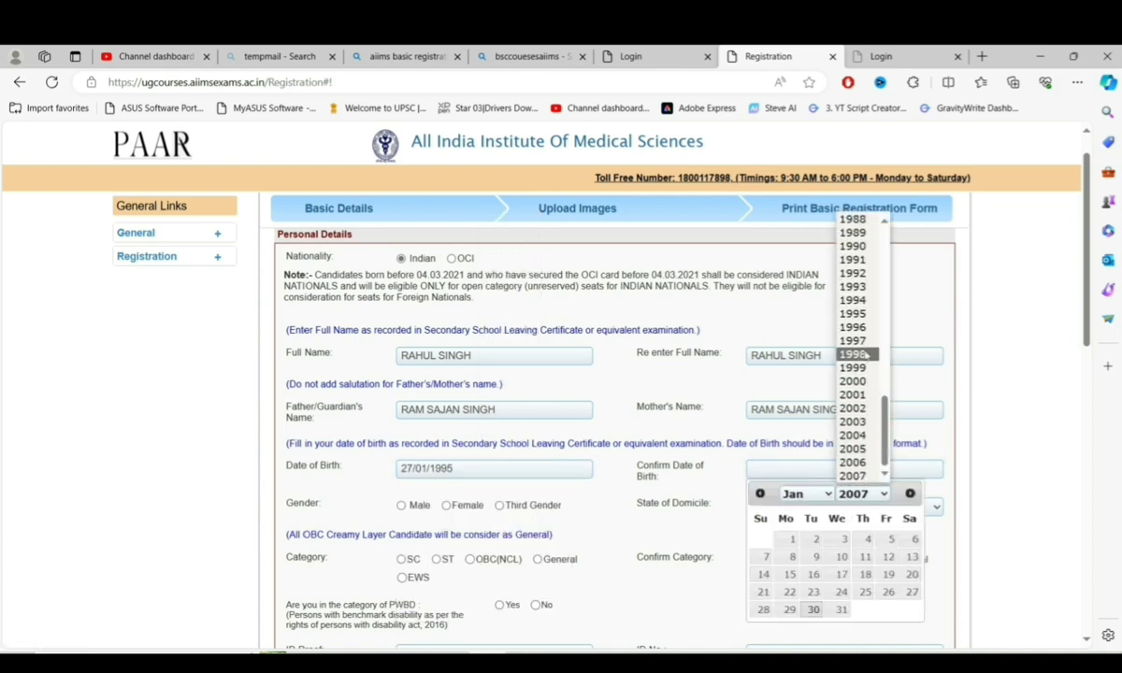
{"action": "left_click", "coordinate": [853, 313]}
{"action": "left_click", "coordinate": [889, 592]}
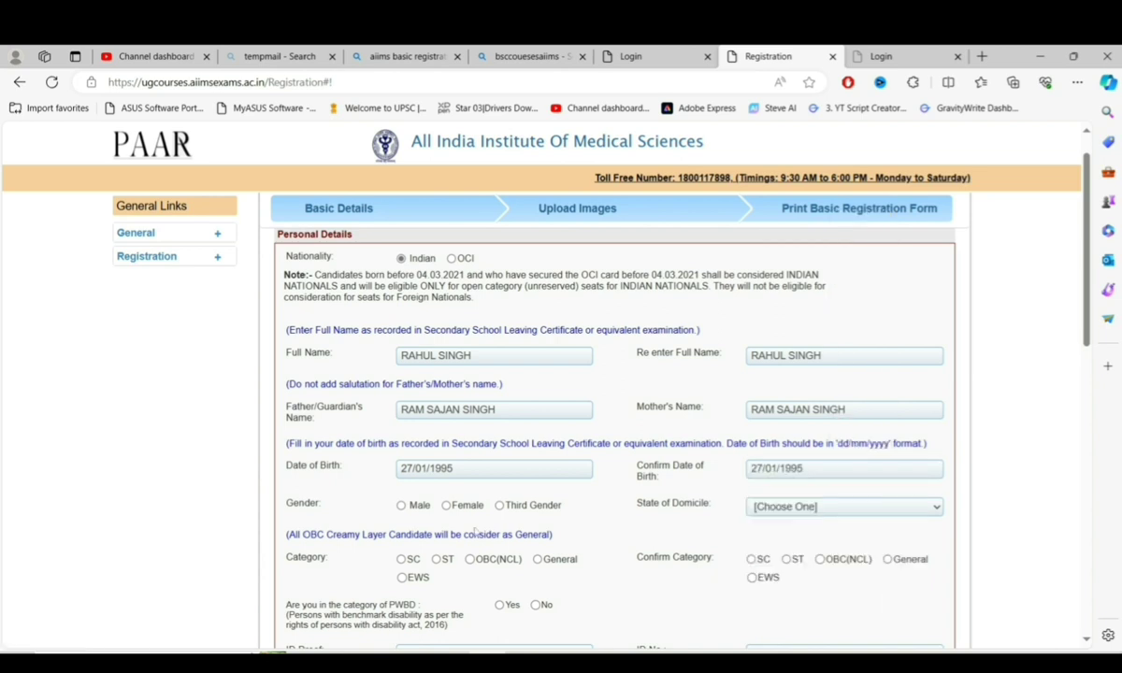
- Set gender to Male, state of domicile to DELHI, and category to OBC(NCL)
{"action": "left_click", "coordinate": [402, 506]}
{"action": "left_click", "coordinate": [839, 506]}
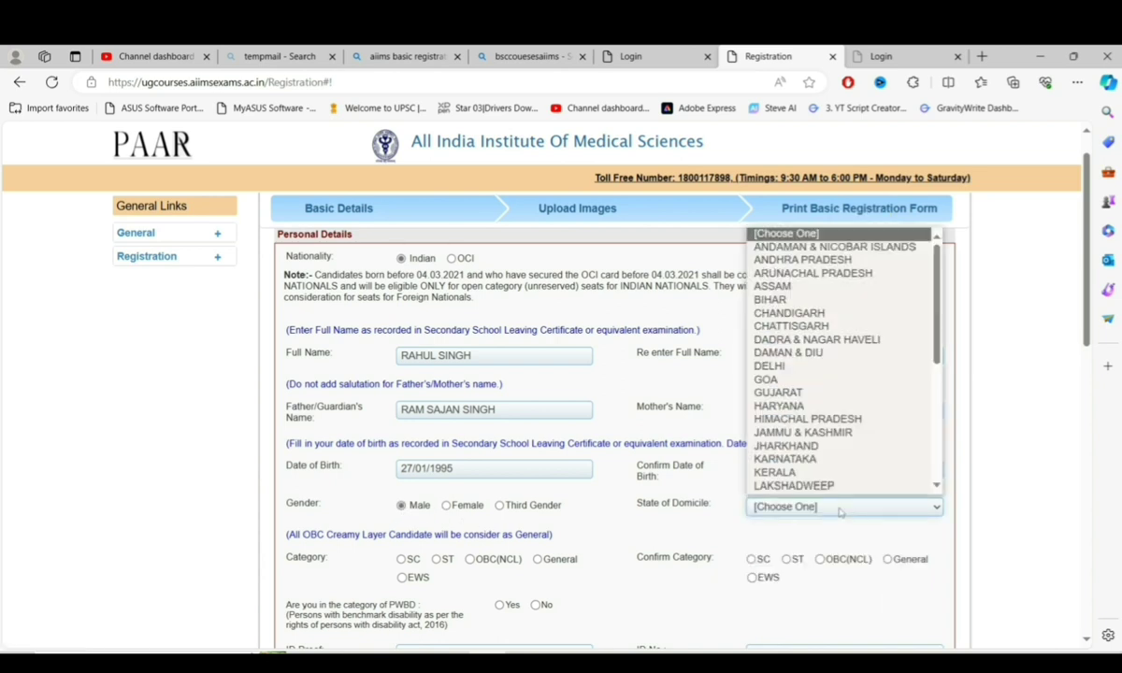
{"action": "left_click", "coordinate": [783, 366]}
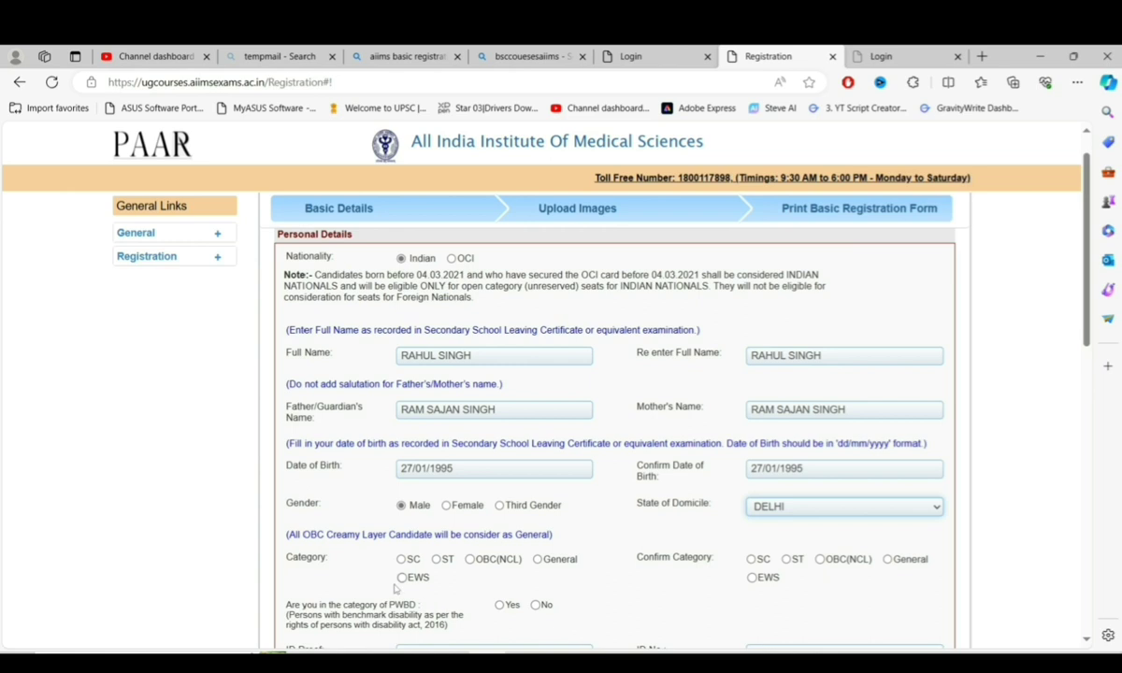
{"action": "left_click", "coordinate": [538, 560]}
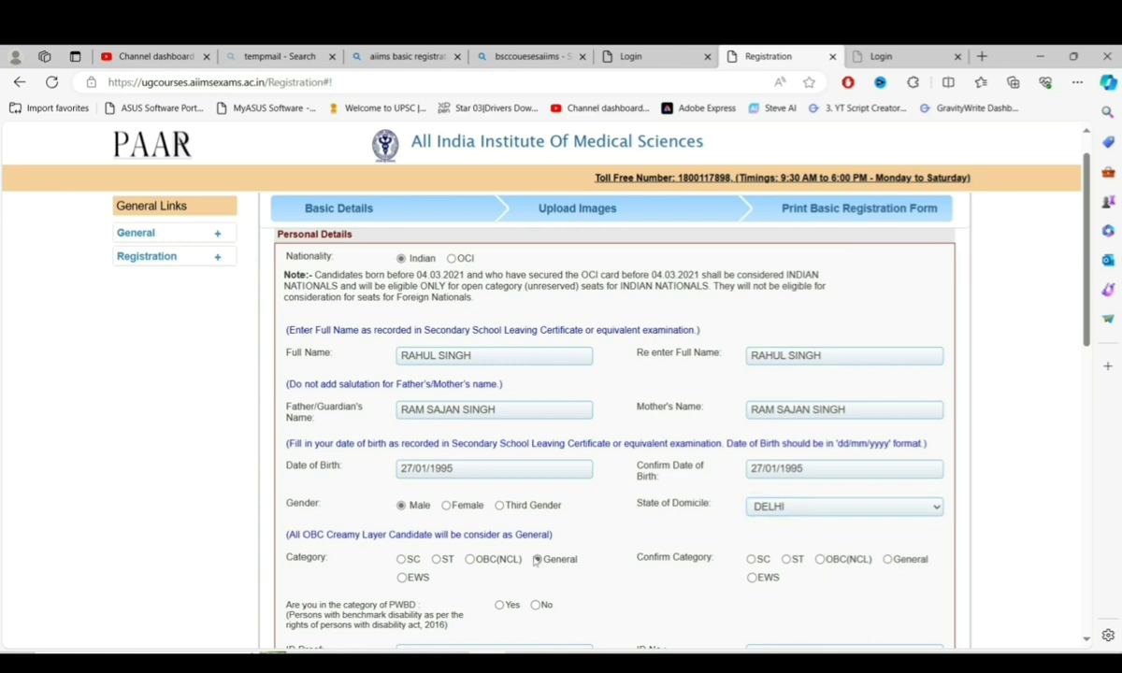
{"action": "left_click", "coordinate": [470, 559]}
- Set both Category and Confirm Category to General
{"action": "scroll", "coordinate": [502, 558], "scroll_direction": "down", "scroll_amount": 5}
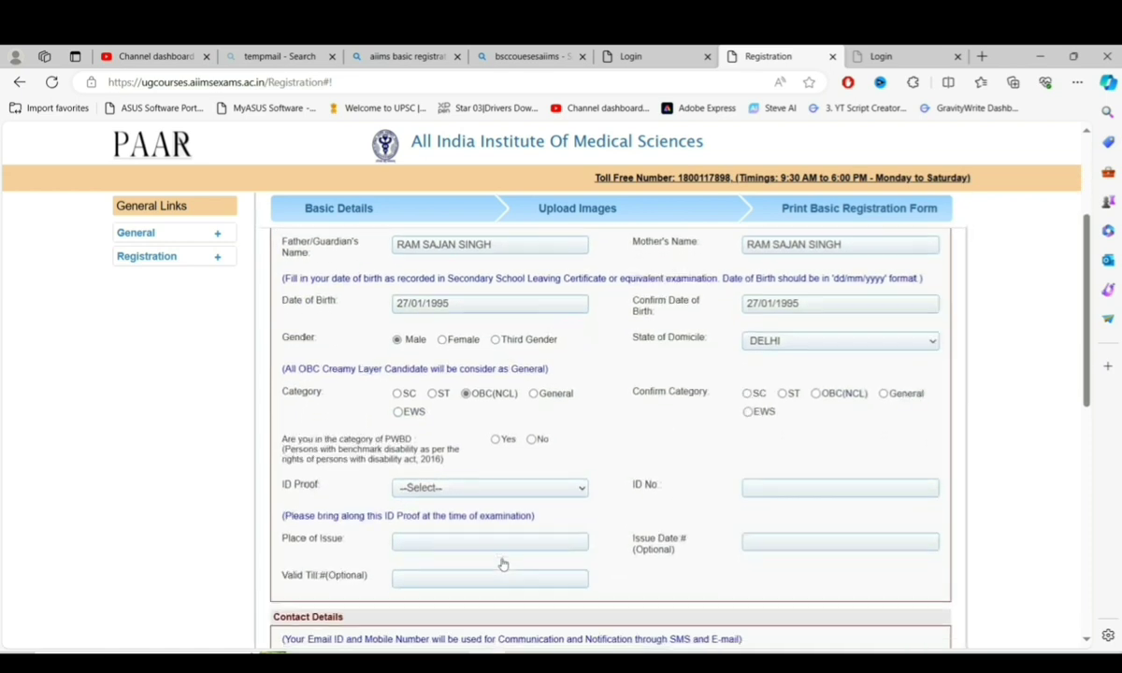
{"action": "scroll", "coordinate": [501, 556], "scroll_direction": "up", "scroll_amount": 2}
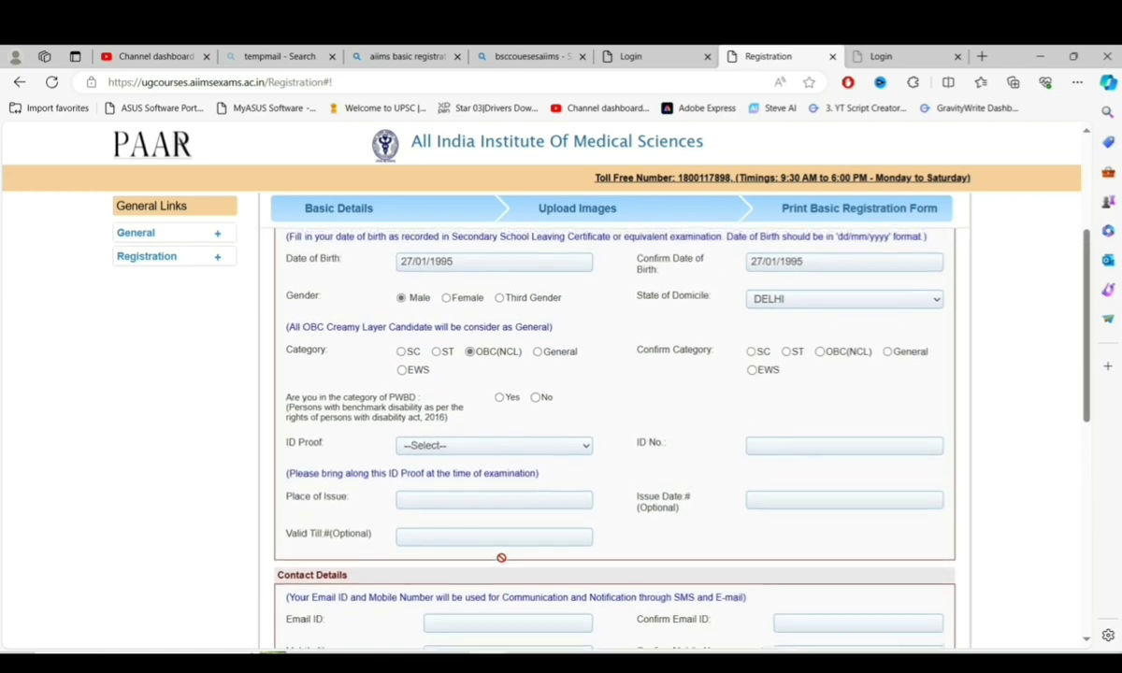
{"action": "left_click", "coordinate": [436, 373]}
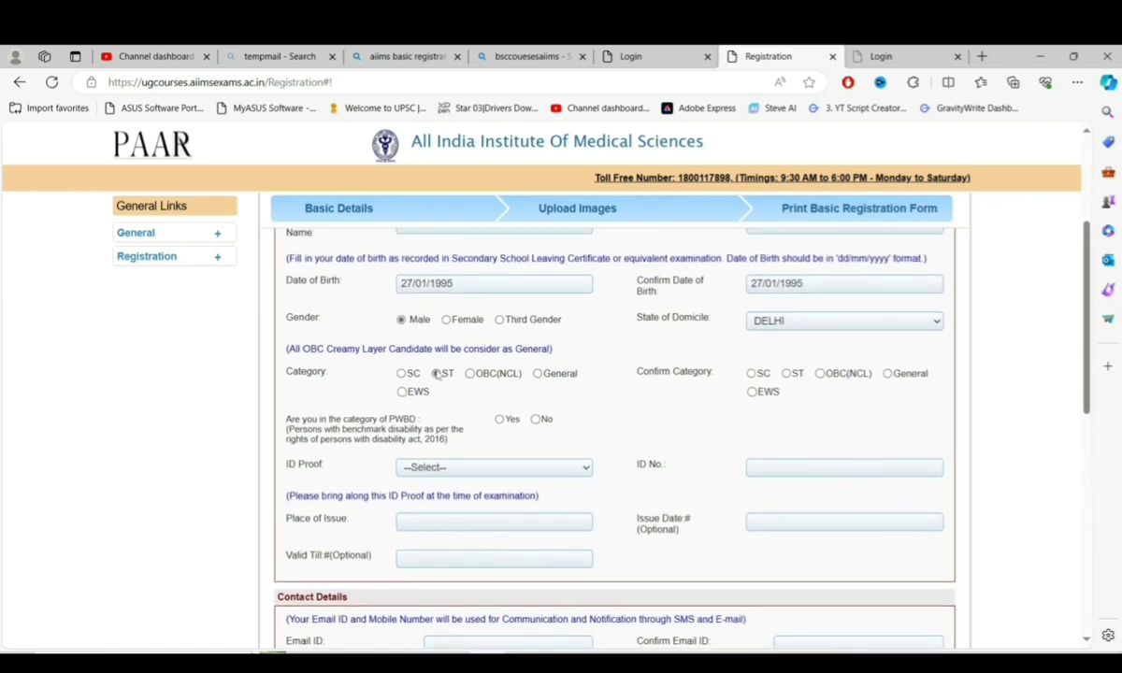
{"action": "left_click", "coordinate": [400, 374]}
{"action": "left_click", "coordinate": [537, 374]}
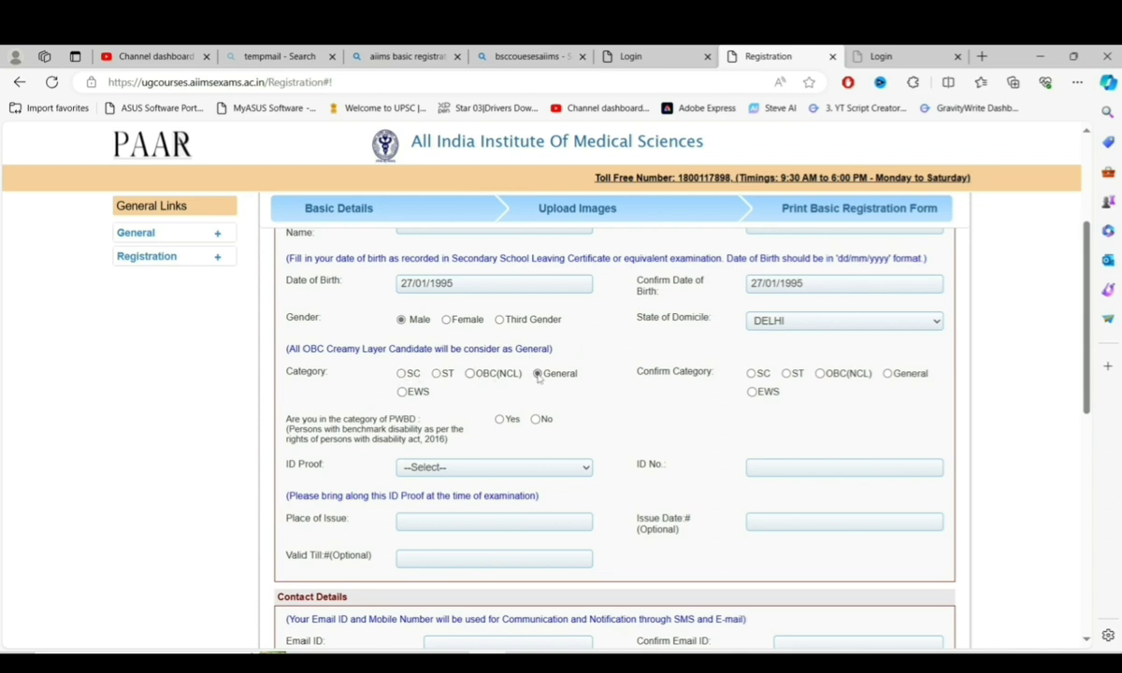
{"action": "left_click", "coordinate": [887, 374]}
- Answer No to the PWBD question and choose an ID proof type
{"action": "left_click", "coordinate": [536, 419]}
{"action": "left_click", "coordinate": [494, 467]}
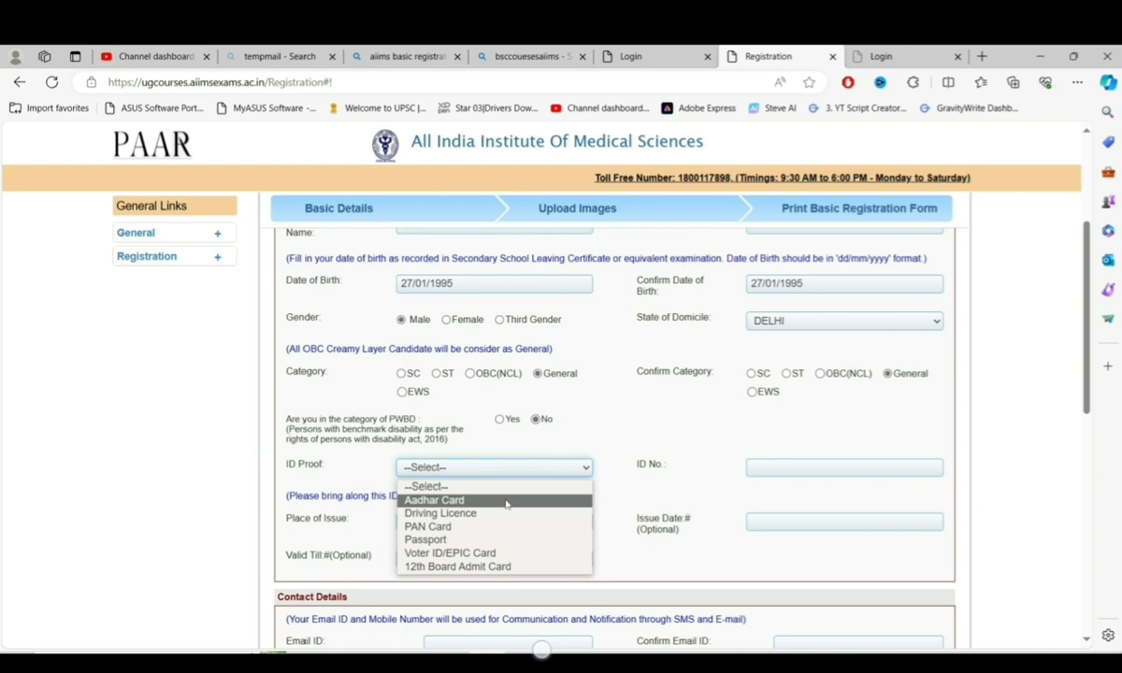
{"action": "left_click", "coordinate": [505, 501]}
{"action": "scroll", "coordinate": [504, 292], "scroll_direction": "down", "scroll_amount": 4}
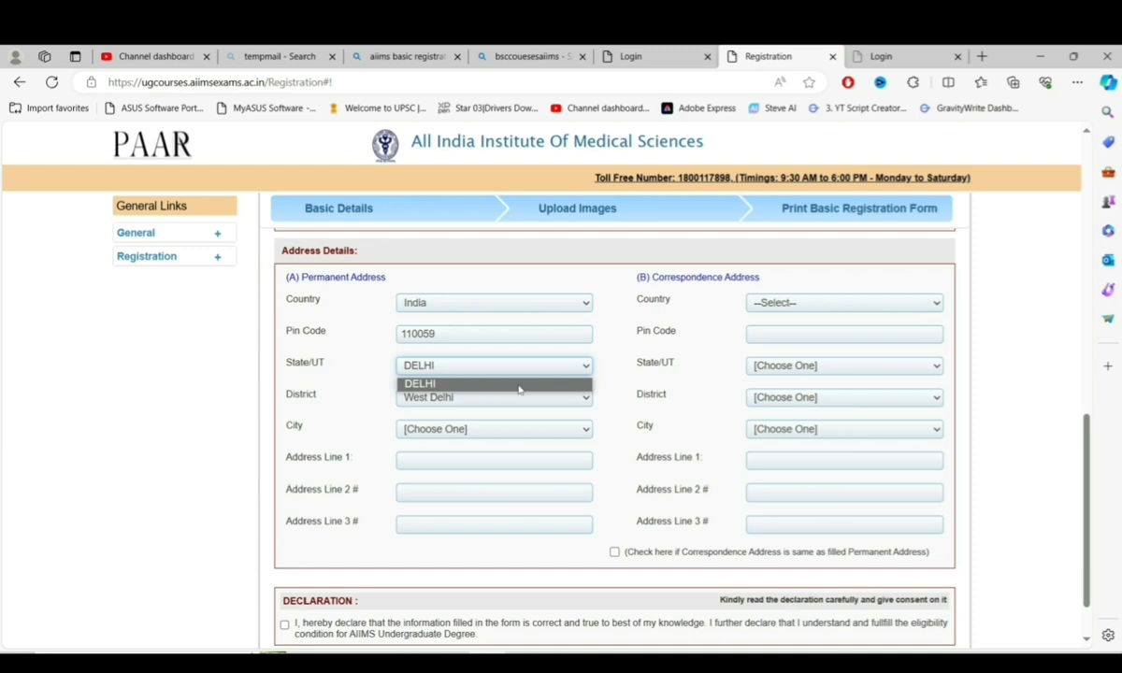
- Fill in the permanent address: state DELHI, the city, and three address lines
{"action": "left_click", "coordinate": [521, 385]}
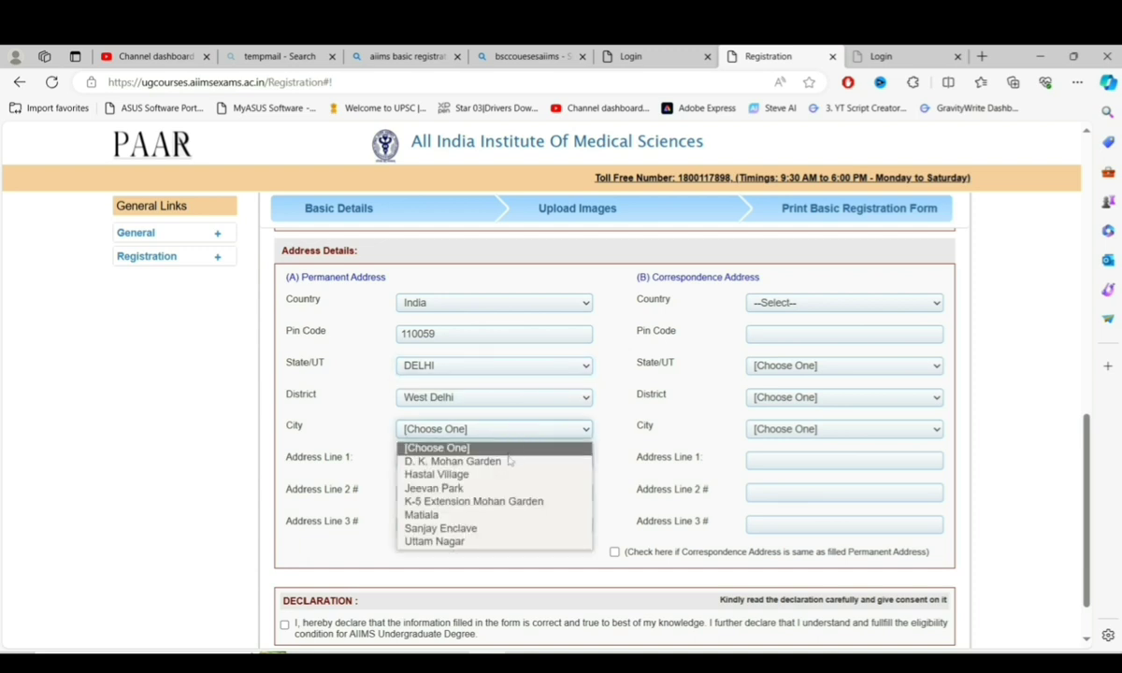
{"action": "left_click", "coordinate": [467, 460]}
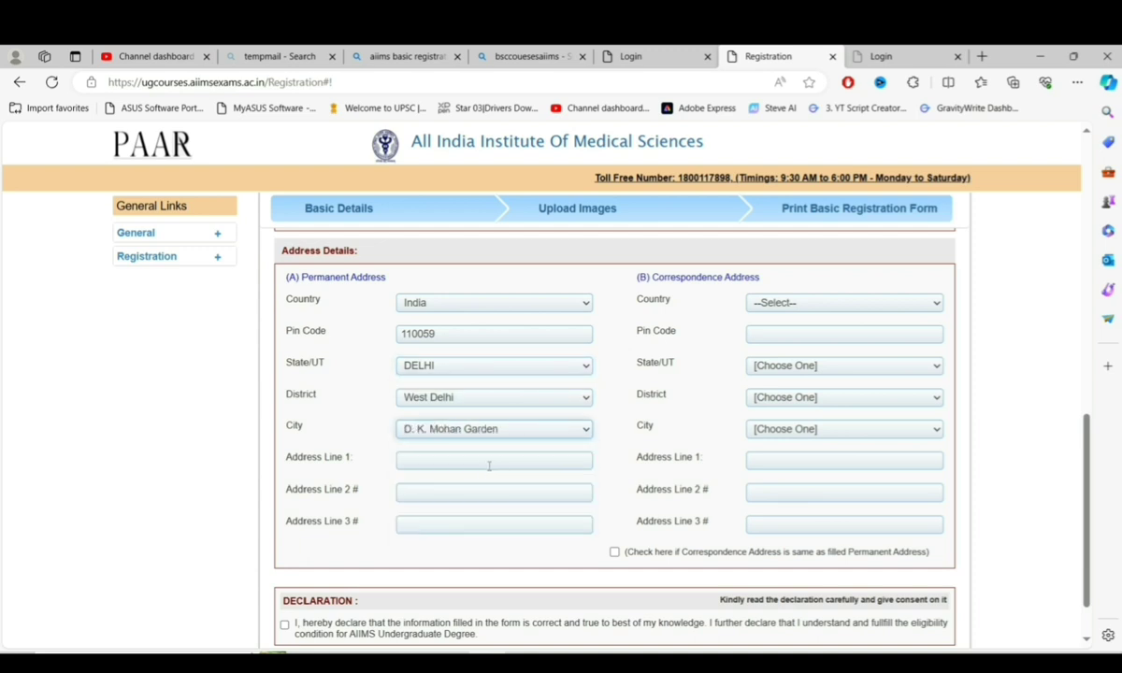
{"action": "left_click", "coordinate": [477, 463]}
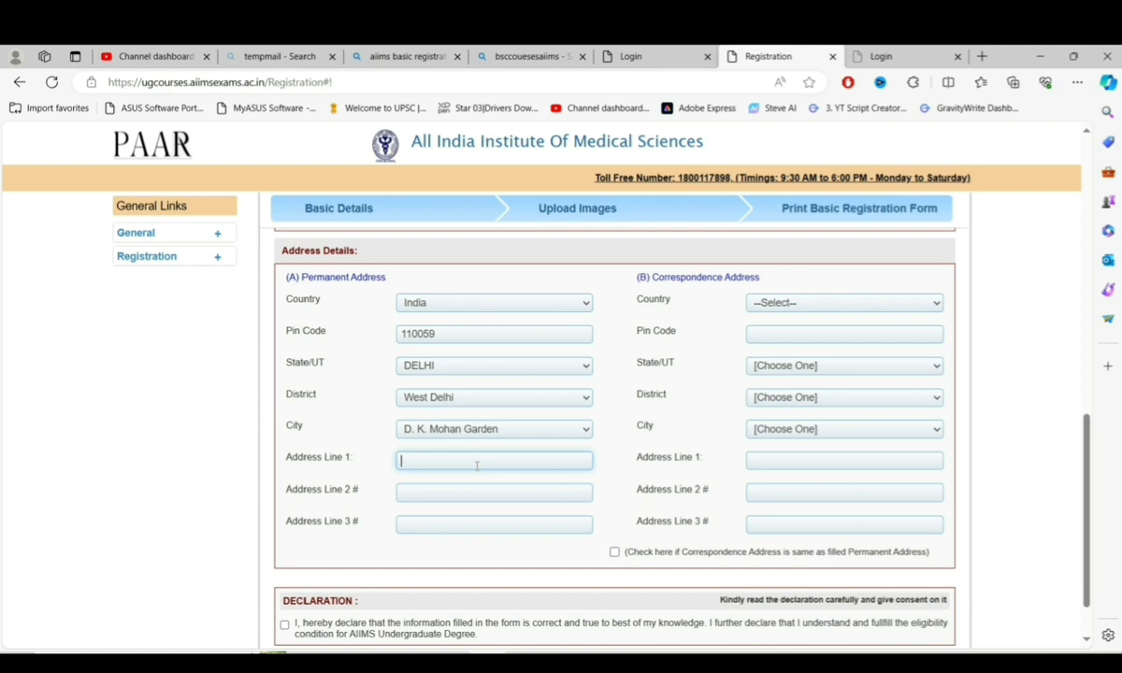
{"action": "type", "text": "HOUSE NO STREET NO"}
{"action": "left_click", "coordinate": [473, 496]}
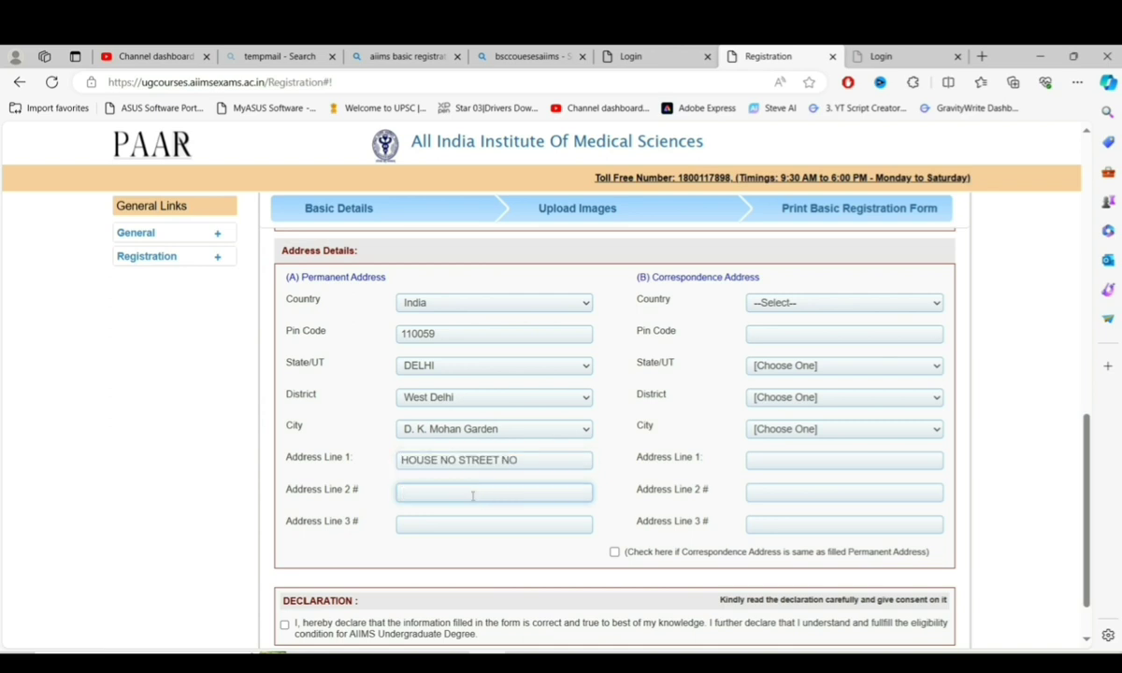
{"action": "type", "text": "FUWHR FU"}
{"action": "key", "text": "Tab"}
{"action": "type", "text": "DBEWQ DHDFGG3UH"}
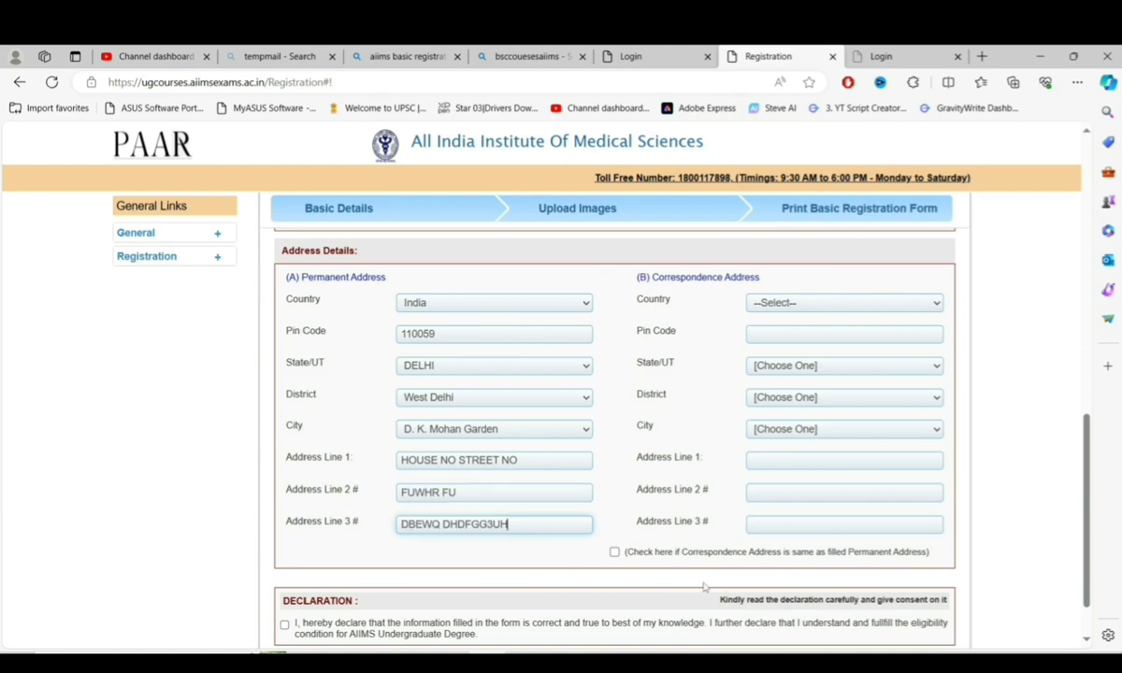
- Copy the permanent address to correspondence, accept the declaration, and generate the Registration ID and Password
{"action": "left_click", "coordinate": [614, 553]}
{"action": "scroll", "coordinate": [562, 562], "scroll_direction": "down", "scroll_amount": 1}
{"action": "left_click", "coordinate": [521, 575]}
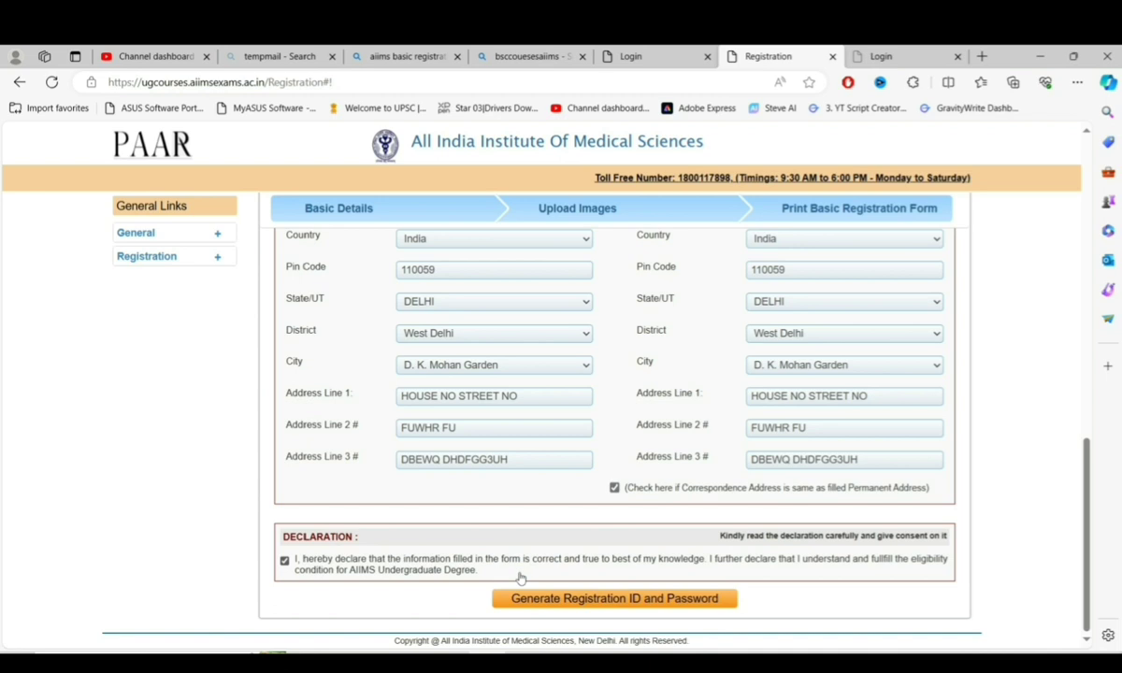
{"action": "left_click", "coordinate": [529, 599]}
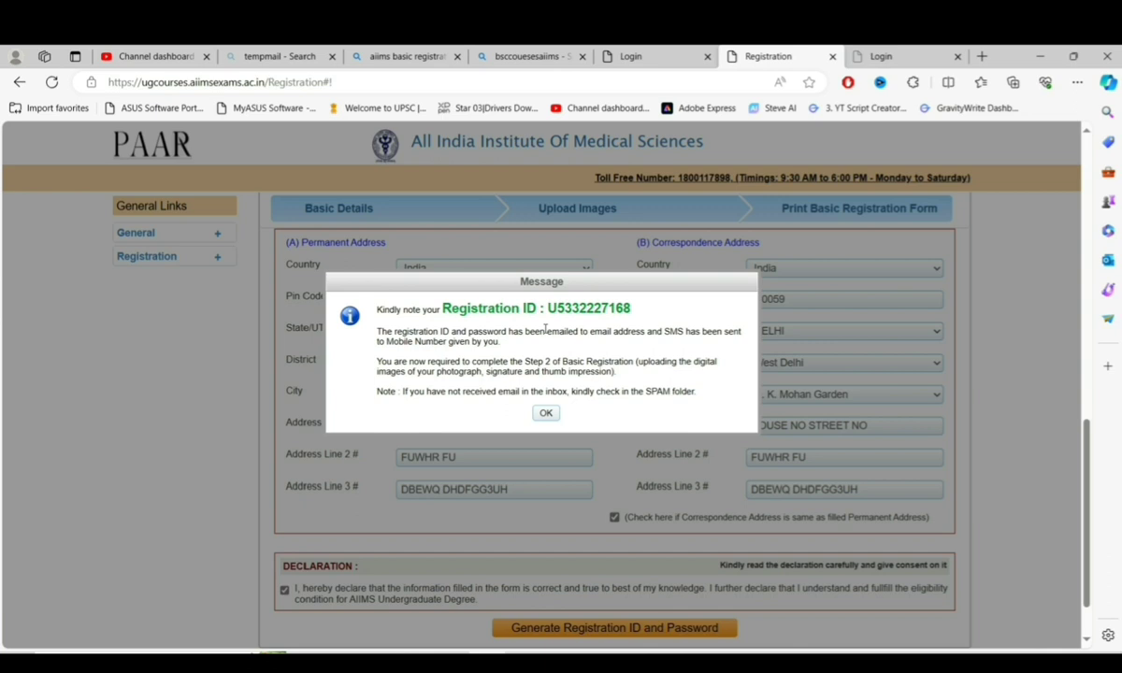
- Copy the new registration ID, close the message, and enter it in the Applicant Login zone
{"action": "left_click_drag", "start_coordinate": [629, 309], "coordinate": [548, 306]}
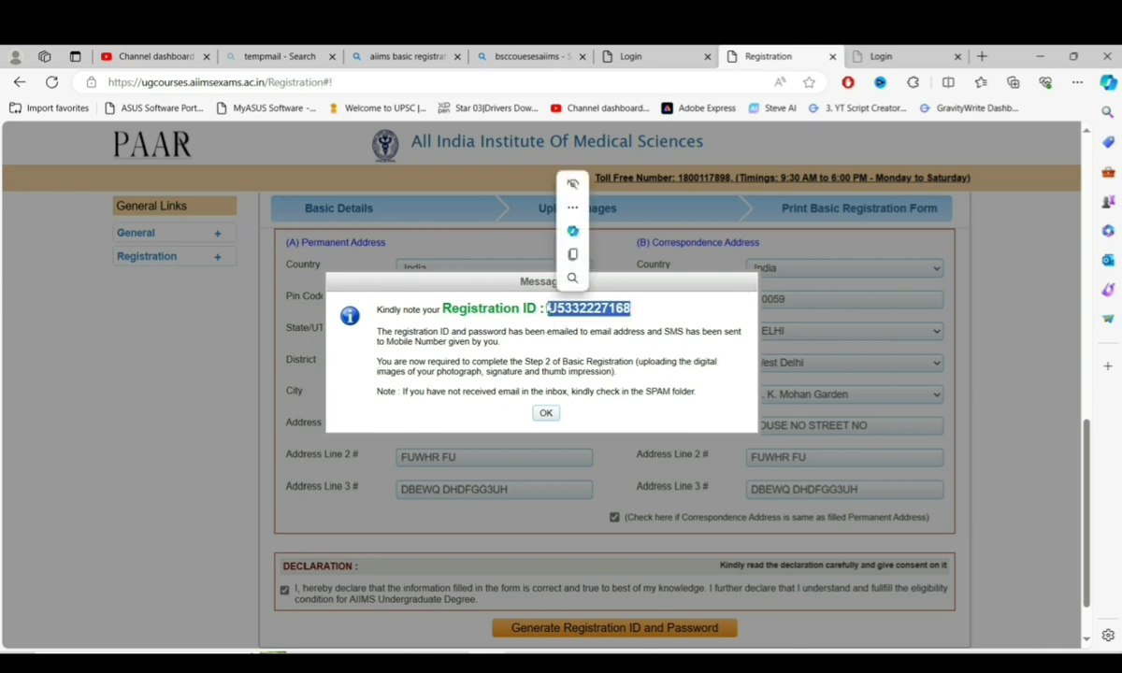
{"action": "left_click", "coordinate": [546, 413]}
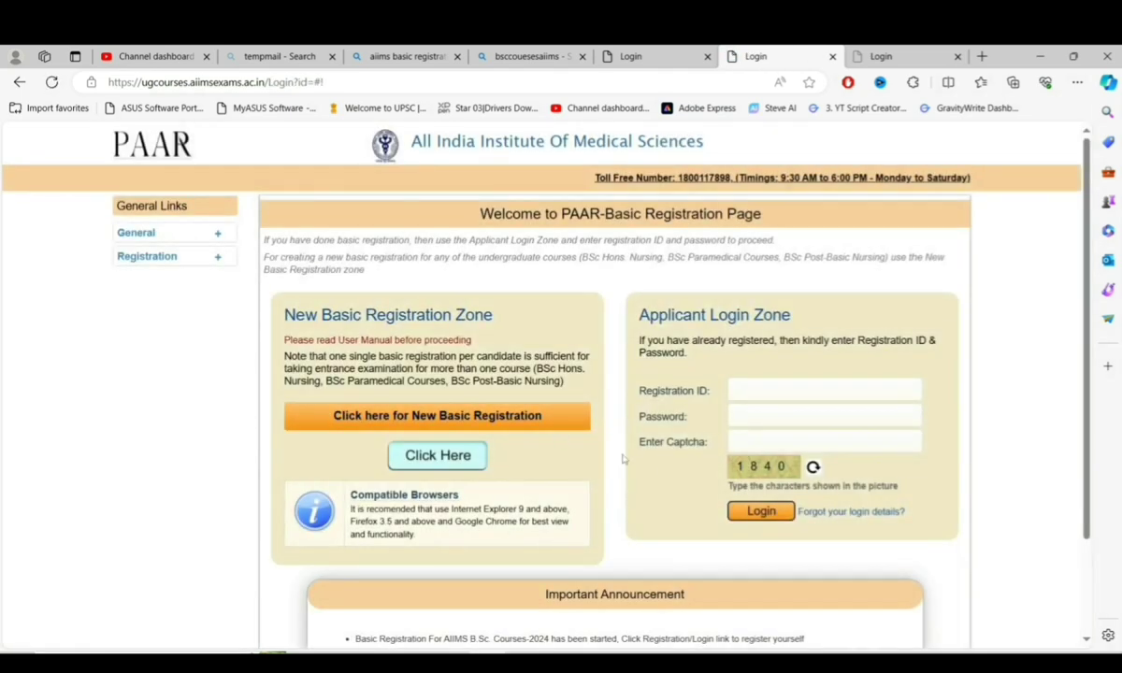
{"action": "left_click", "coordinate": [748, 394]}
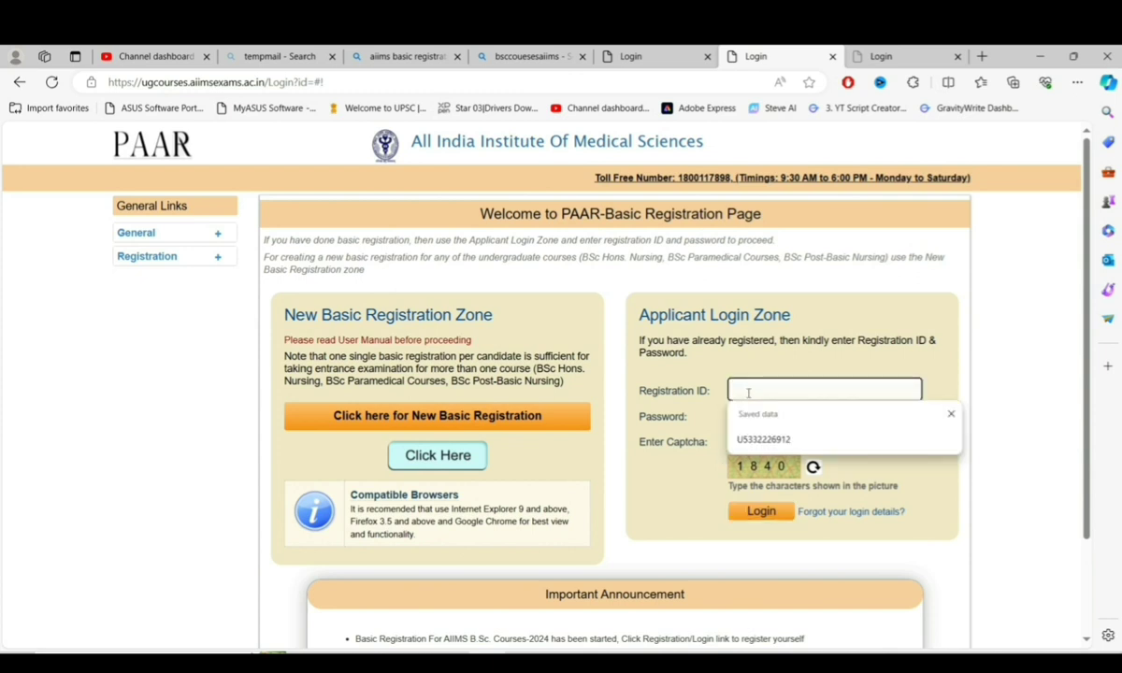
{"action": "left_click", "coordinate": [762, 440]}
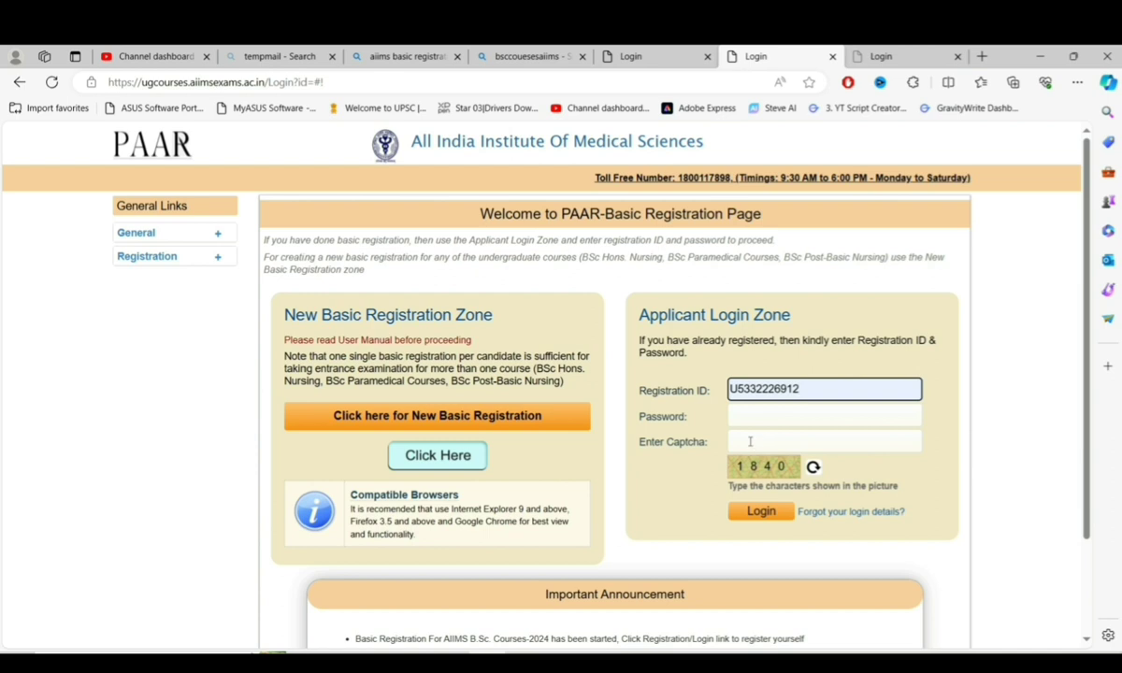
{"action": "left_click", "coordinate": [744, 417]}
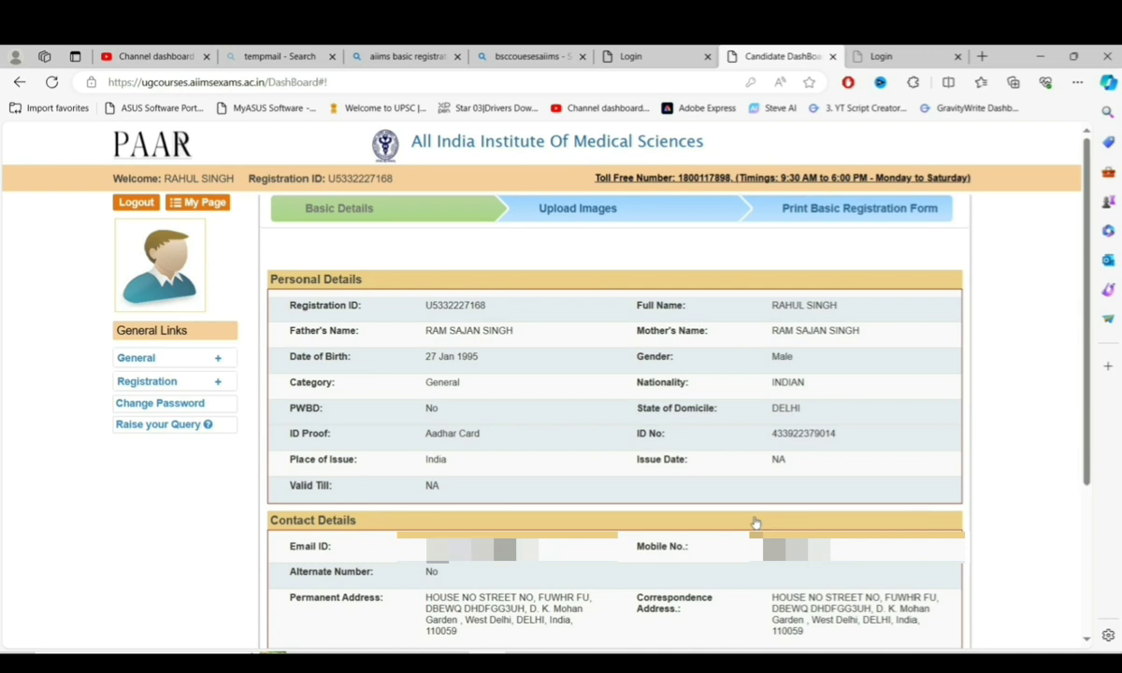
- Upload imresizer-1709740148088.jpg as the photograph with all four photo confirmations ticked
{"action": "scroll", "coordinate": [755, 524], "scroll_direction": "down", "scroll_amount": 3}
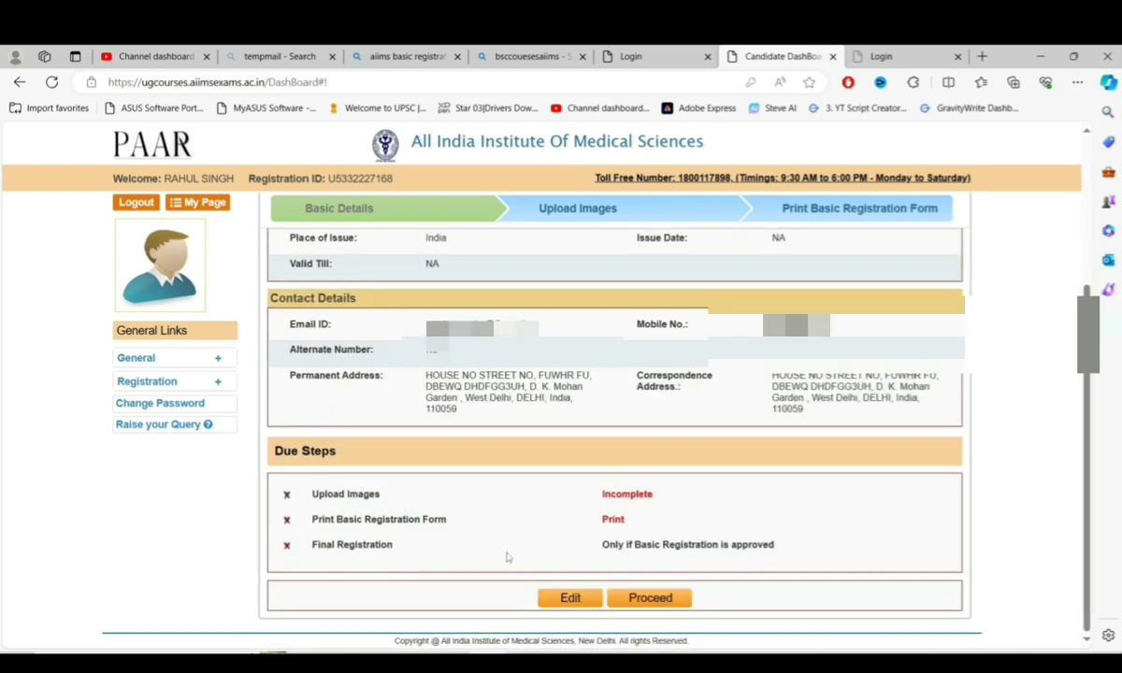
{"action": "left_click", "coordinate": [629, 599]}
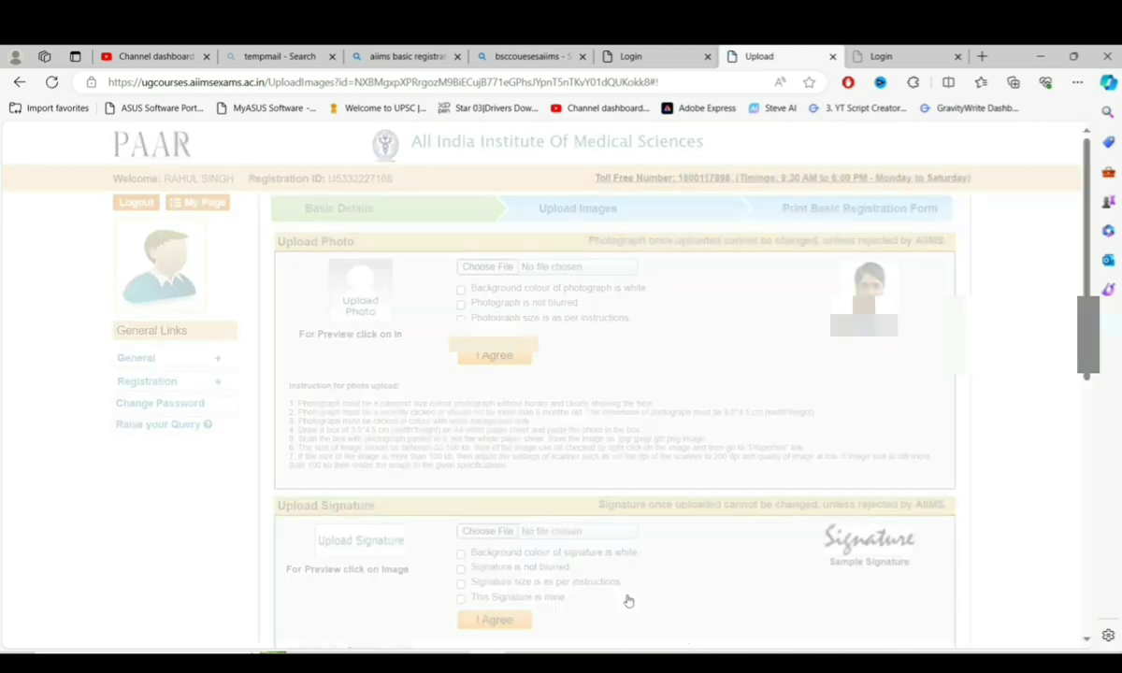
{"action": "left_click", "coordinate": [482, 267]}
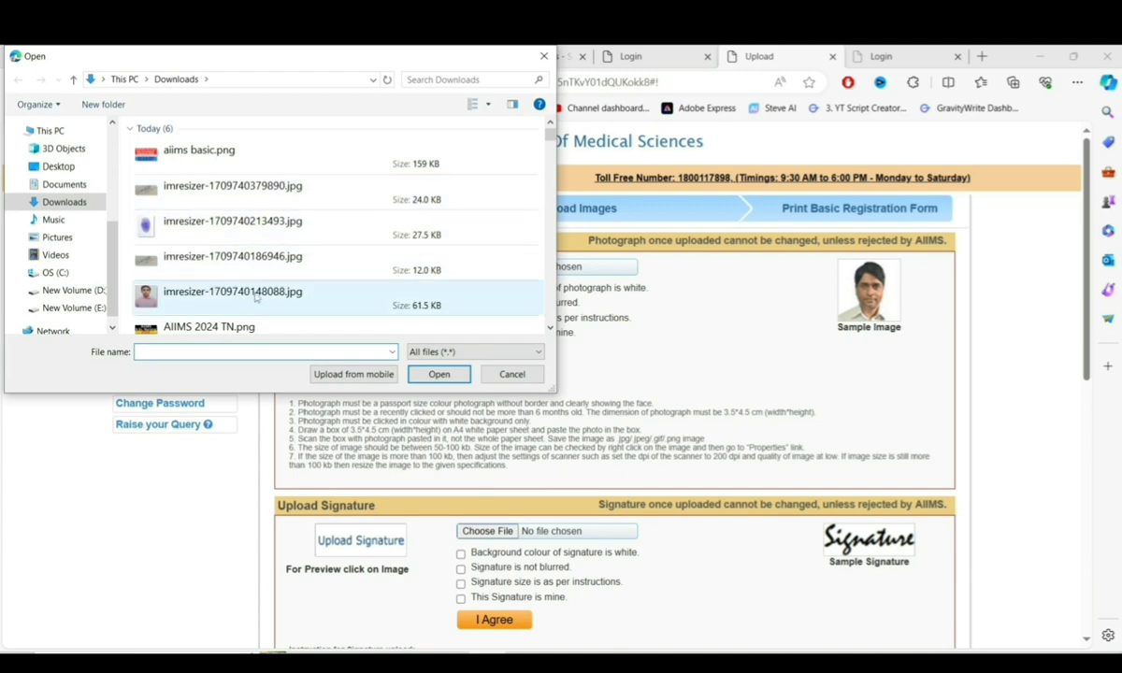
{"action": "left_click", "coordinate": [208, 299]}
{"action": "double_click", "coordinate": [208, 299]}
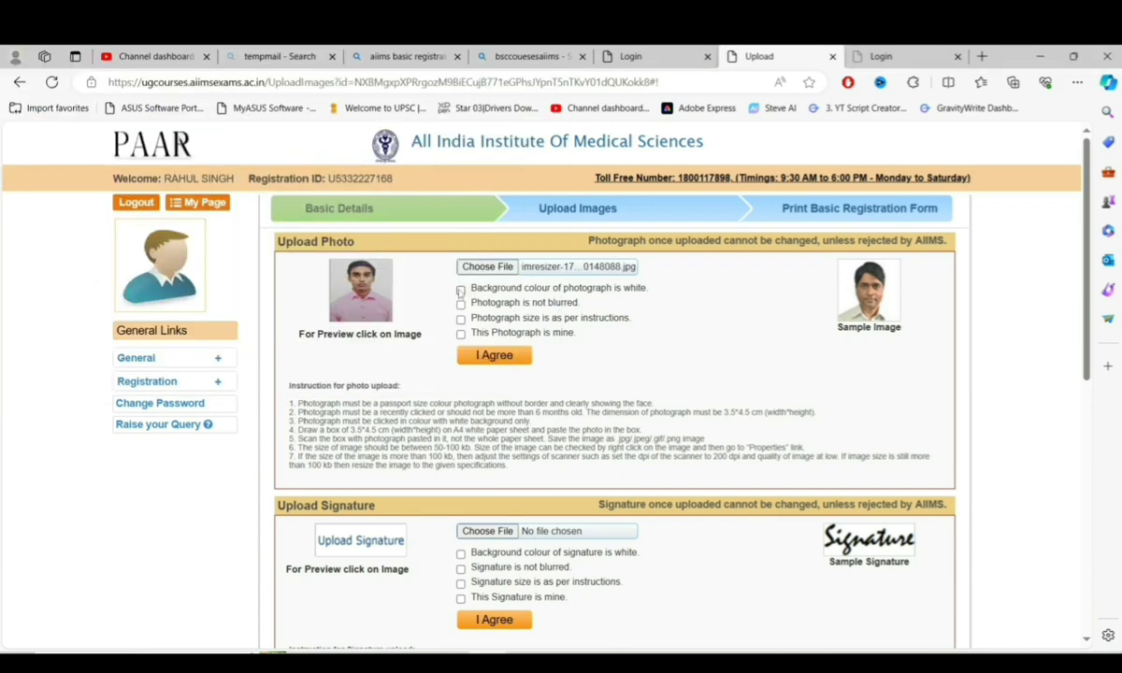
{"action": "left_click", "coordinate": [460, 289]}
{"action": "left_click", "coordinate": [460, 303]}
{"action": "left_click", "coordinate": [460, 319]}
{"action": "left_click", "coordinate": [461, 335]}
{"action": "left_click", "coordinate": [476, 356]}
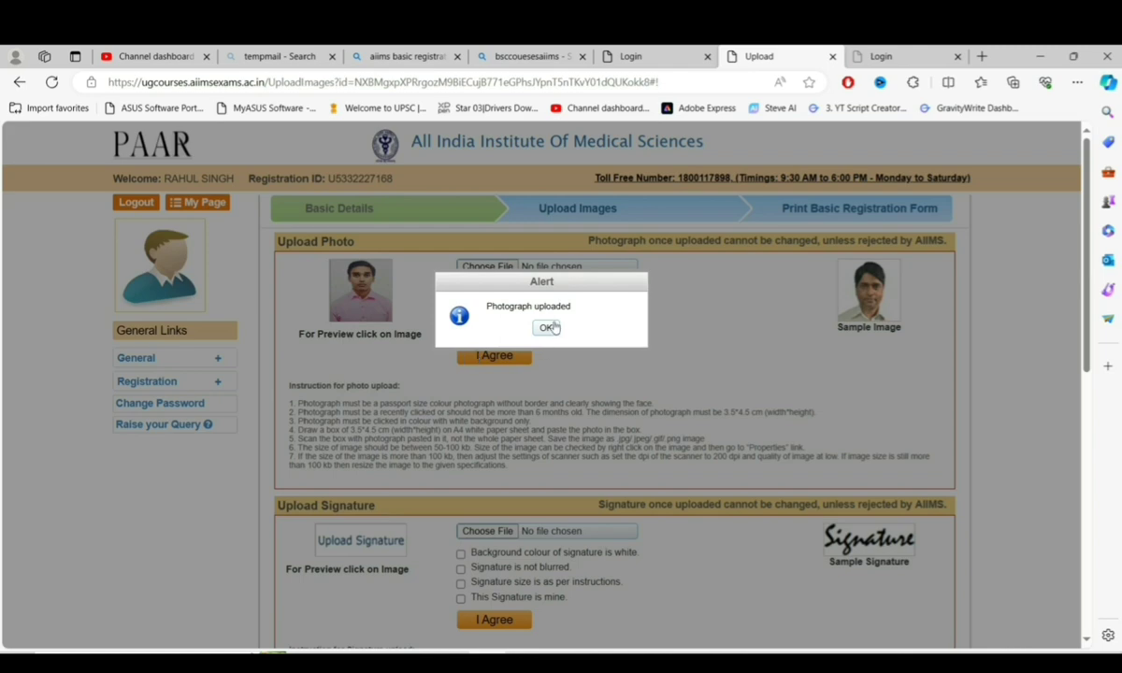
{"action": "left_click", "coordinate": [548, 328]}
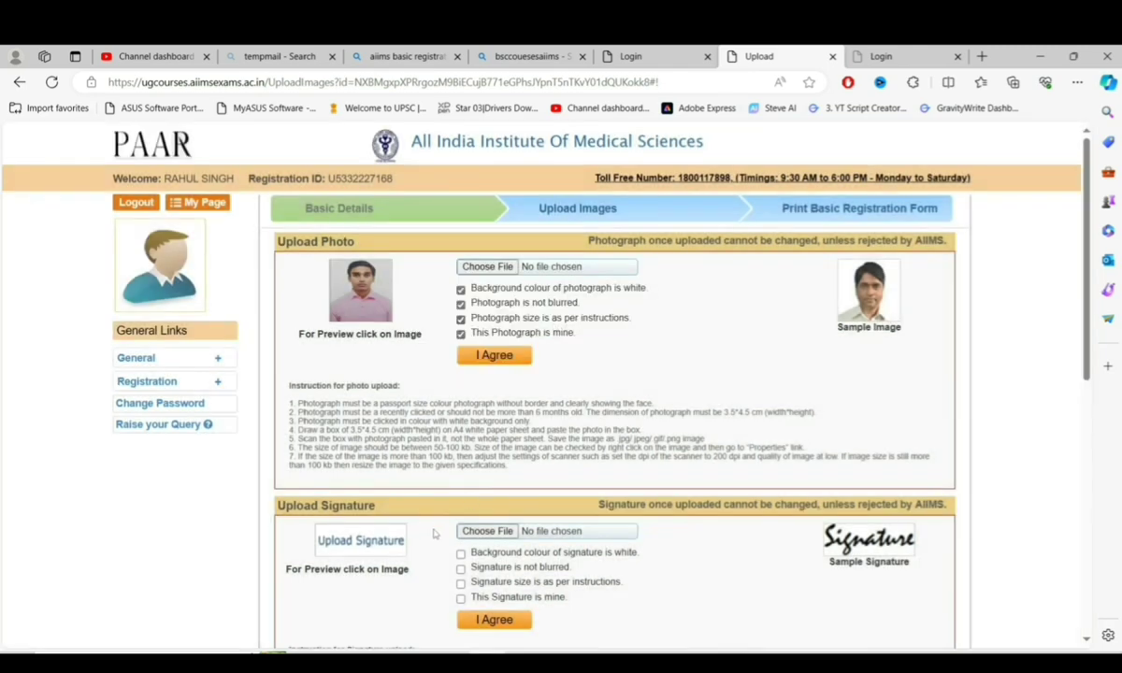
- Upload imresizer-1709740379890.jpg as the signature with all four signature confirmations ticked
{"action": "left_click", "coordinate": [485, 531]}
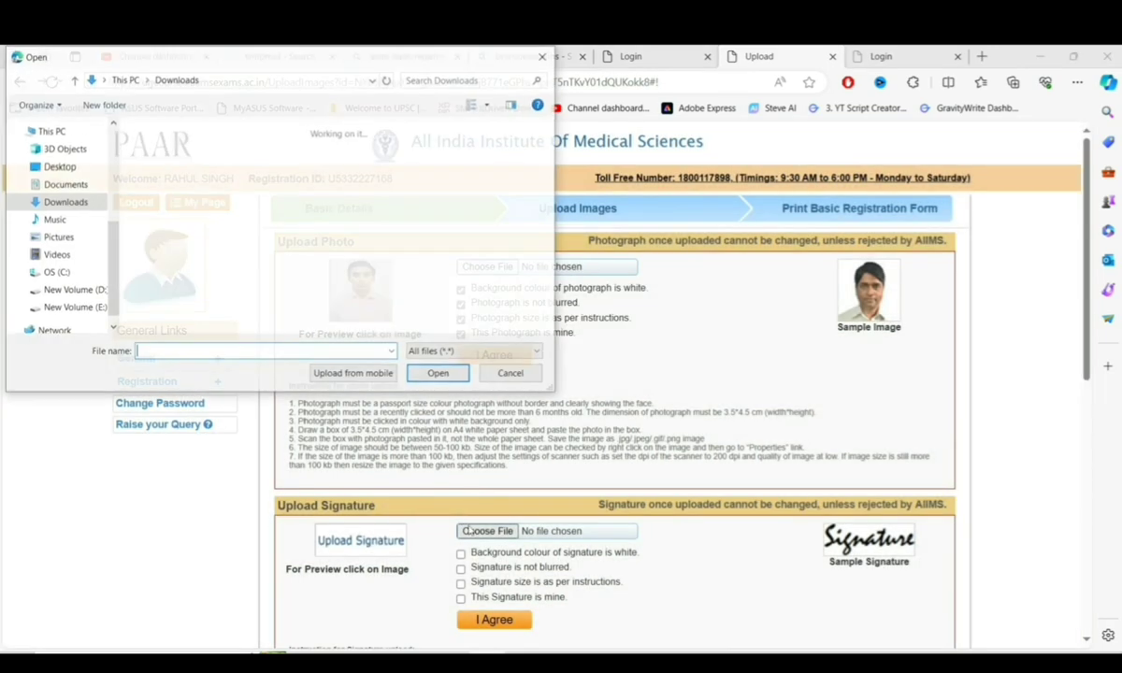
{"action": "left_click", "coordinate": [206, 194]}
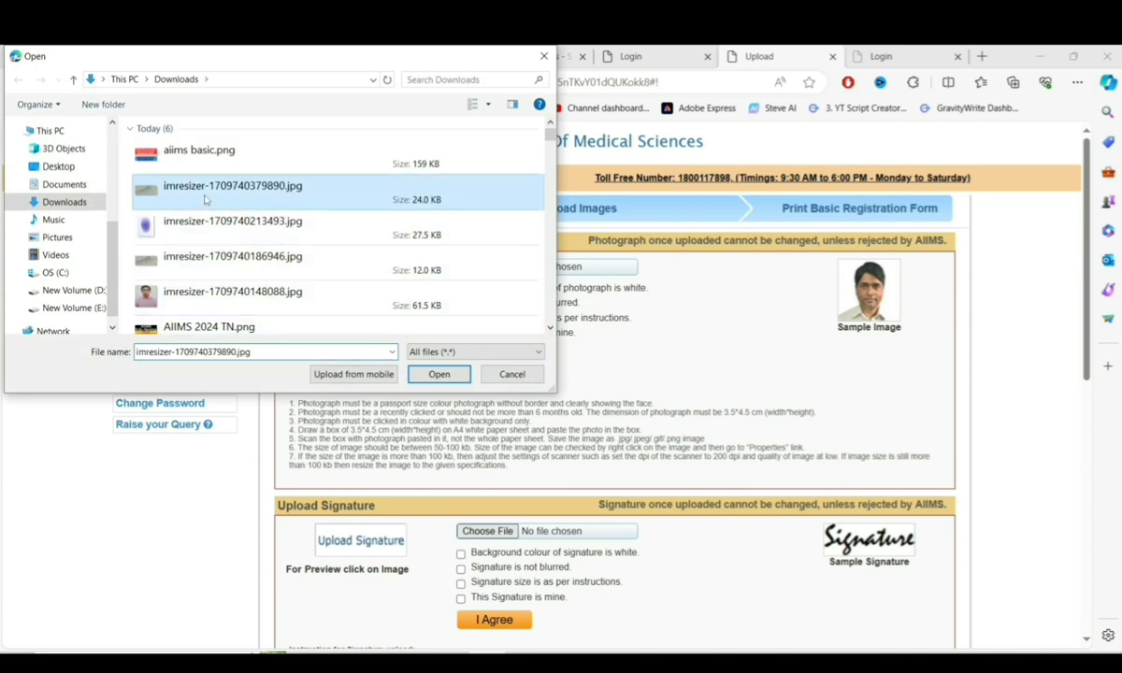
{"action": "left_click", "coordinate": [436, 373]}
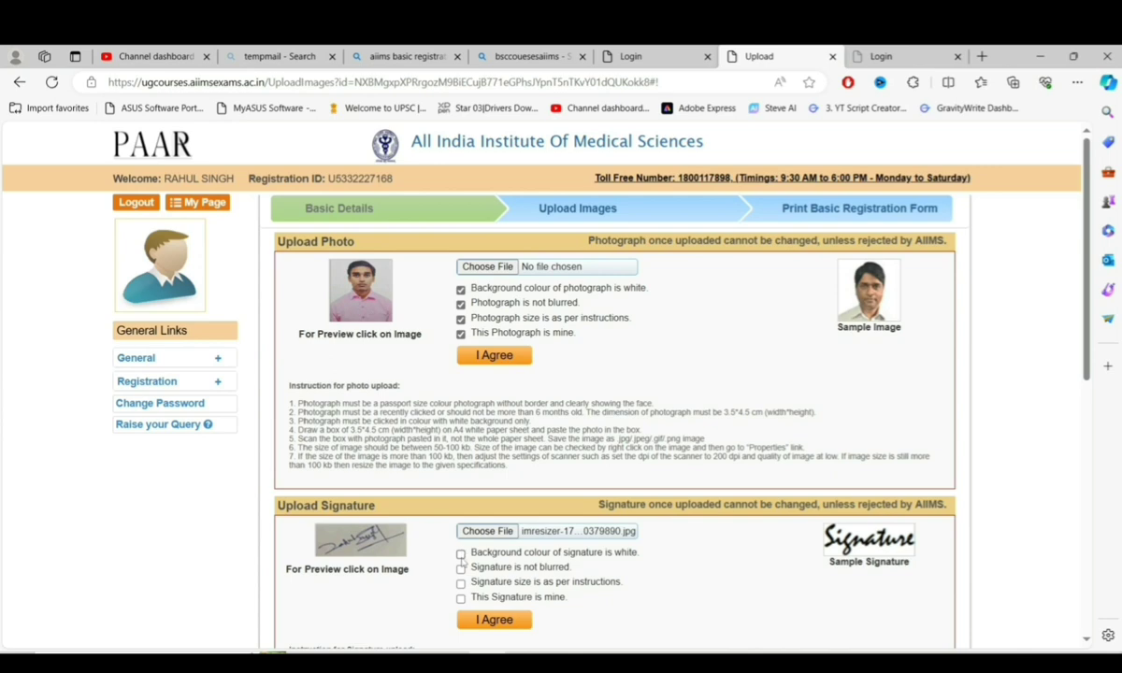
{"action": "left_click", "coordinate": [460, 553]}
{"action": "left_click", "coordinate": [460, 568]}
{"action": "left_click", "coordinate": [460, 583]}
{"action": "left_click", "coordinate": [460, 599]}
{"action": "left_click", "coordinate": [483, 621]}
{"action": "left_click", "coordinate": [546, 328]}
- Upload imresizer-1709740213493.jpg as the left thumb impression with its confirmations ticked
{"action": "scroll", "coordinate": [546, 327], "scroll_direction": "down", "scroll_amount": 10}
{"action": "left_click", "coordinate": [487, 333]}
{"action": "double_click", "coordinate": [225, 221]}
{"action": "left_click", "coordinate": [460, 358]}
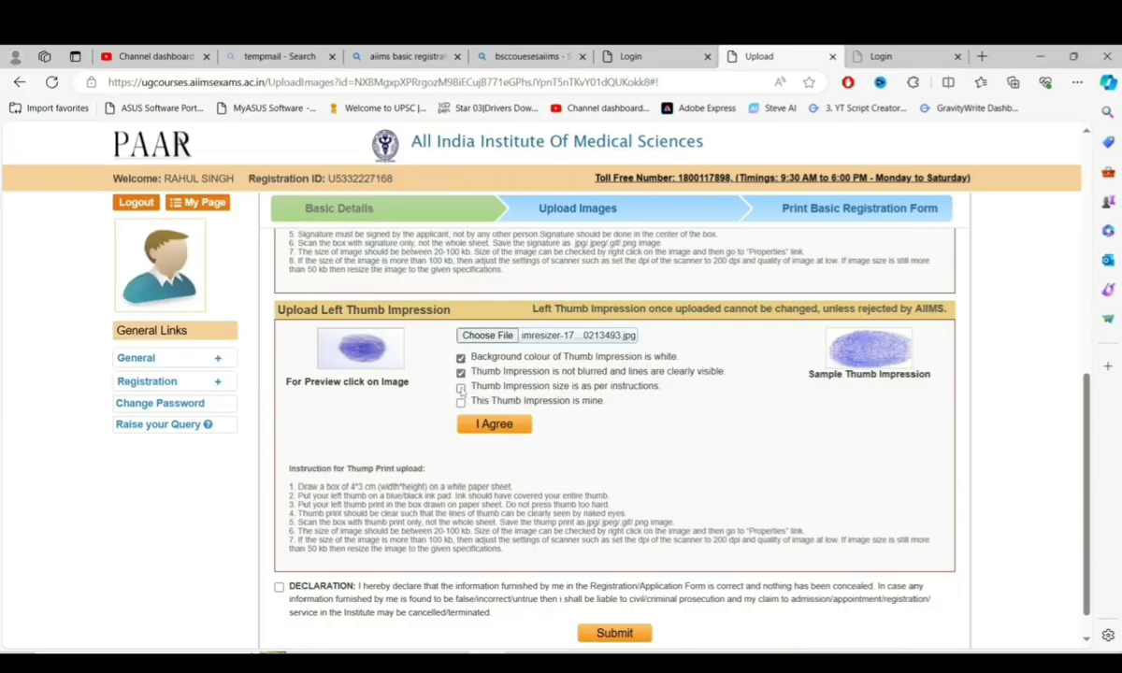
{"action": "left_click", "coordinate": [460, 372]}
{"action": "left_click", "coordinate": [460, 388]}
{"action": "left_click", "coordinate": [494, 424]}
{"action": "left_click", "coordinate": [544, 329]}
- Accept the final declaration and submit the uploaded images
{"action": "scroll", "coordinate": [536, 470], "scroll_direction": "down", "scroll_amount": 3}
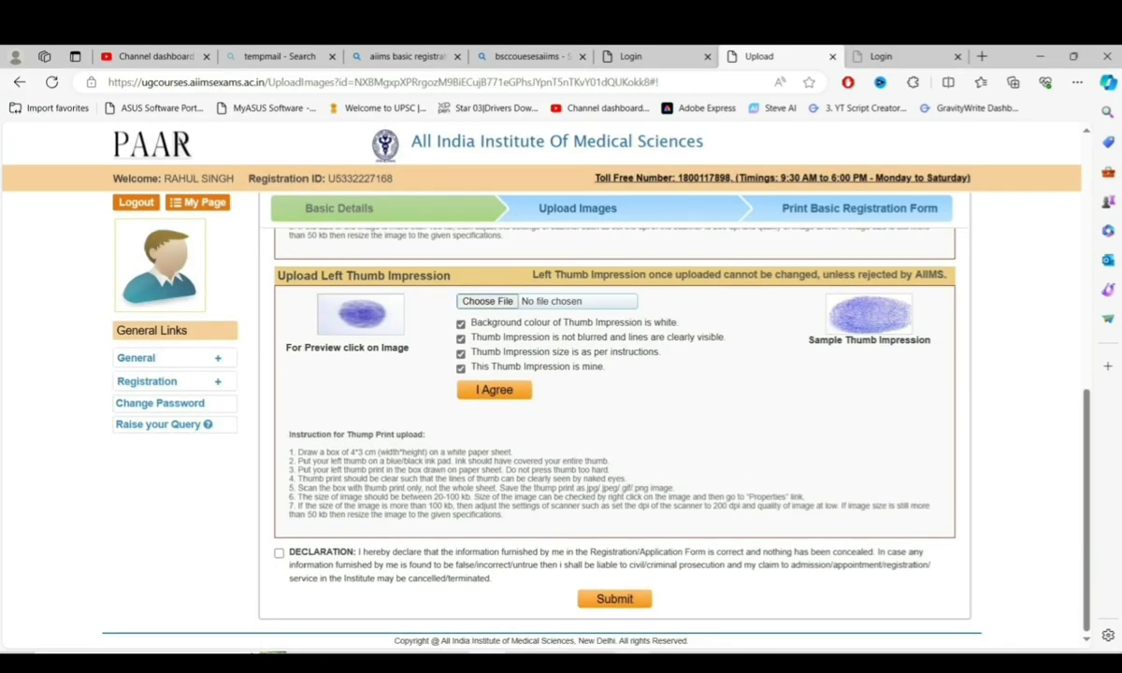
{"action": "scroll", "coordinate": [578, 575], "scroll_direction": "up", "scroll_amount": 1}
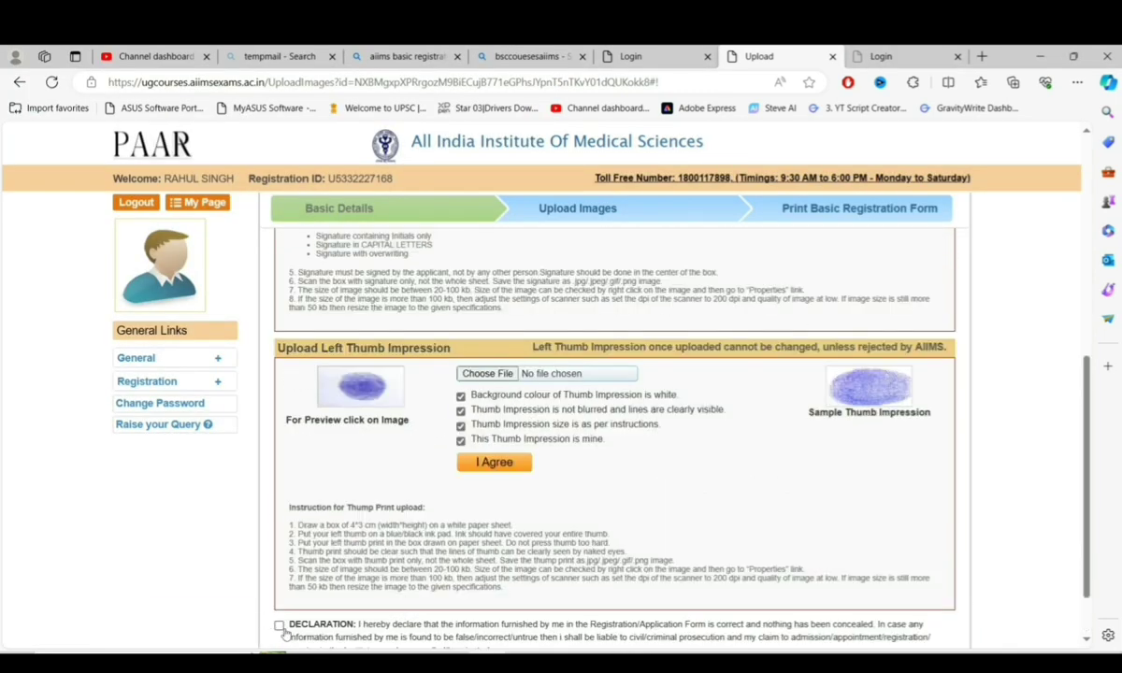
{"action": "left_click", "coordinate": [279, 626]}
{"action": "scroll", "coordinate": [488, 580], "scroll_direction": "down", "scroll_amount": 1}
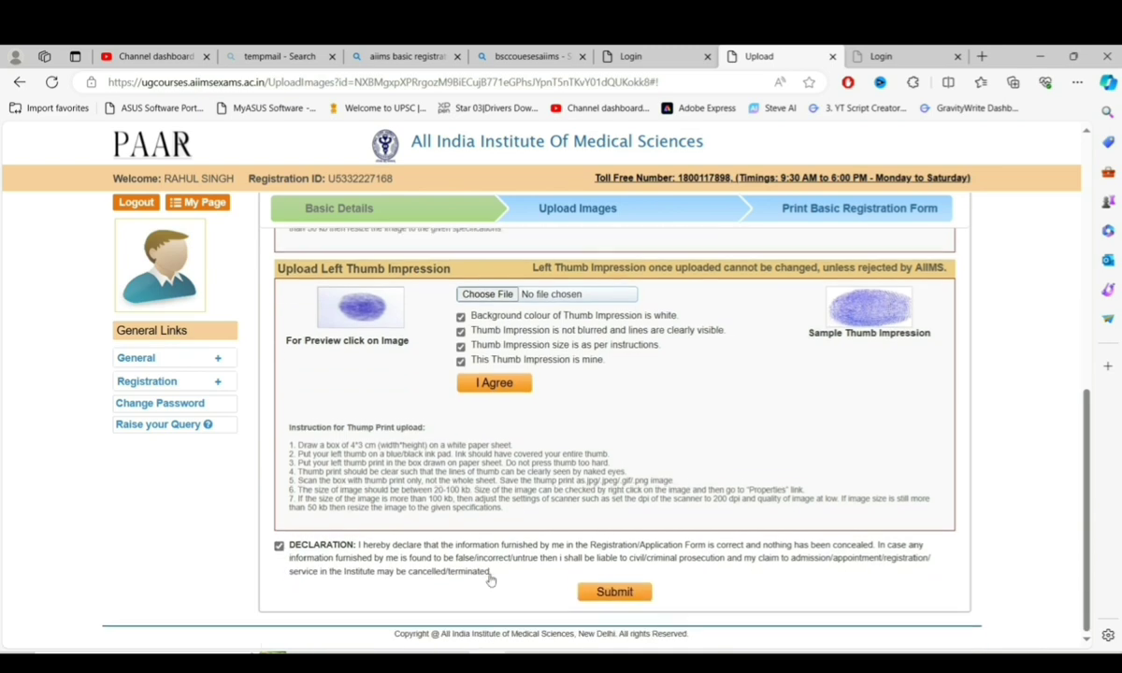
{"action": "left_click", "coordinate": [608, 599]}
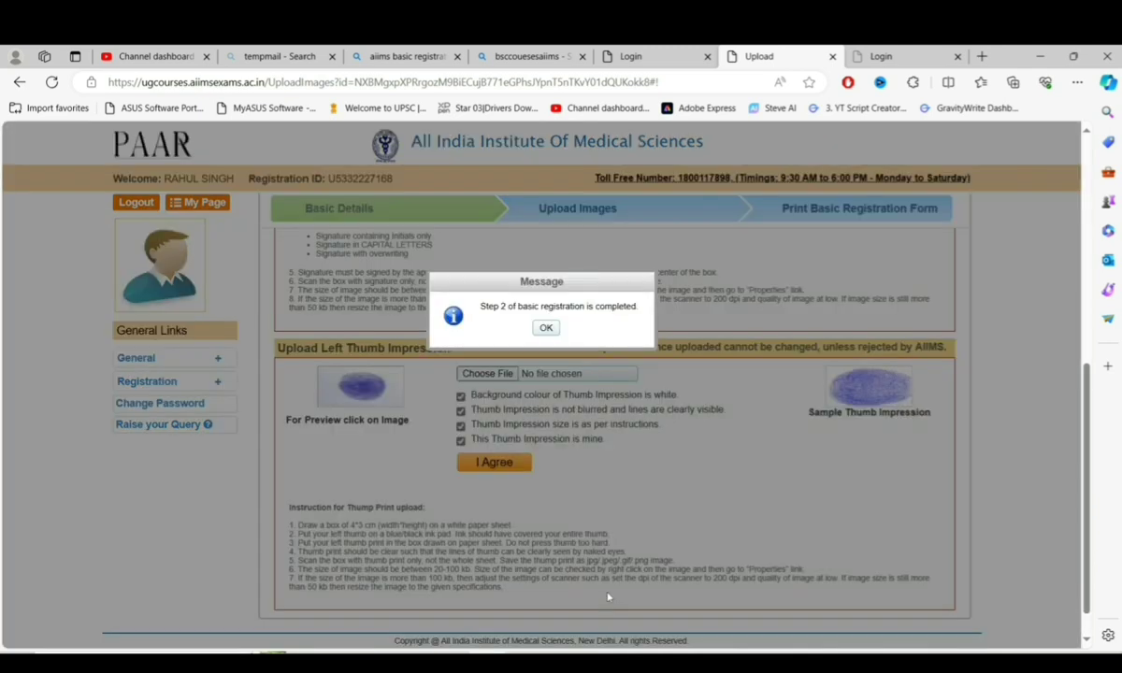
- Acknowledge Step 2 completion, view the registration slip, then go to My Page dashboard
{"action": "left_click", "coordinate": [545, 328]}
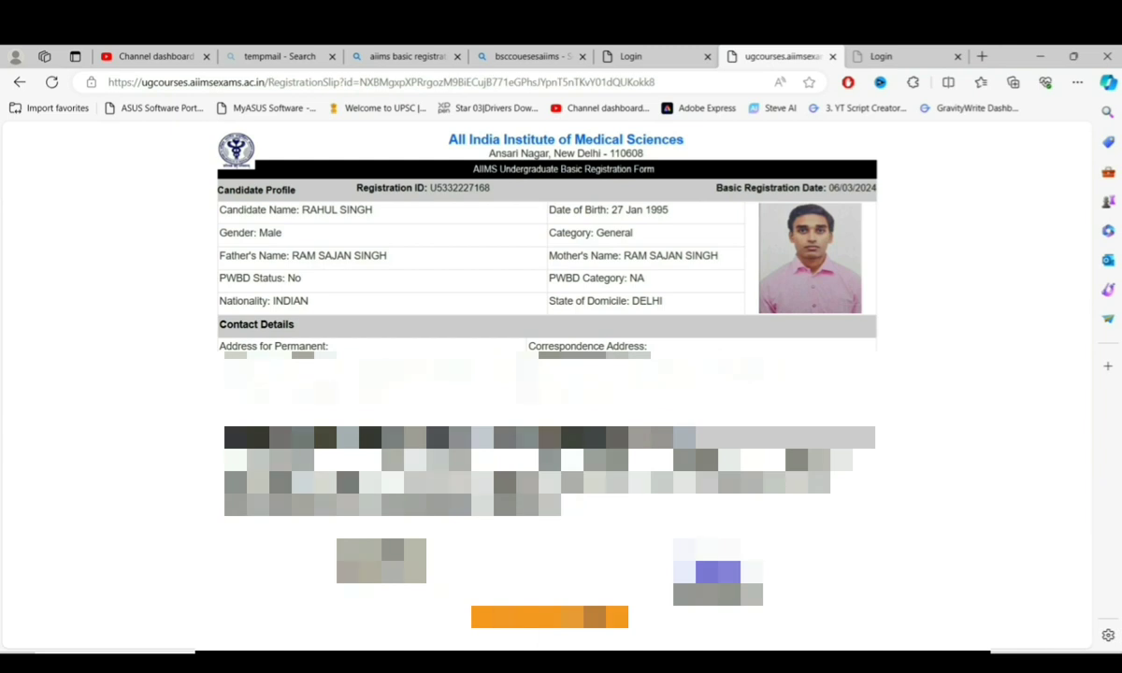
{"action": "left_click", "coordinate": [581, 611]}
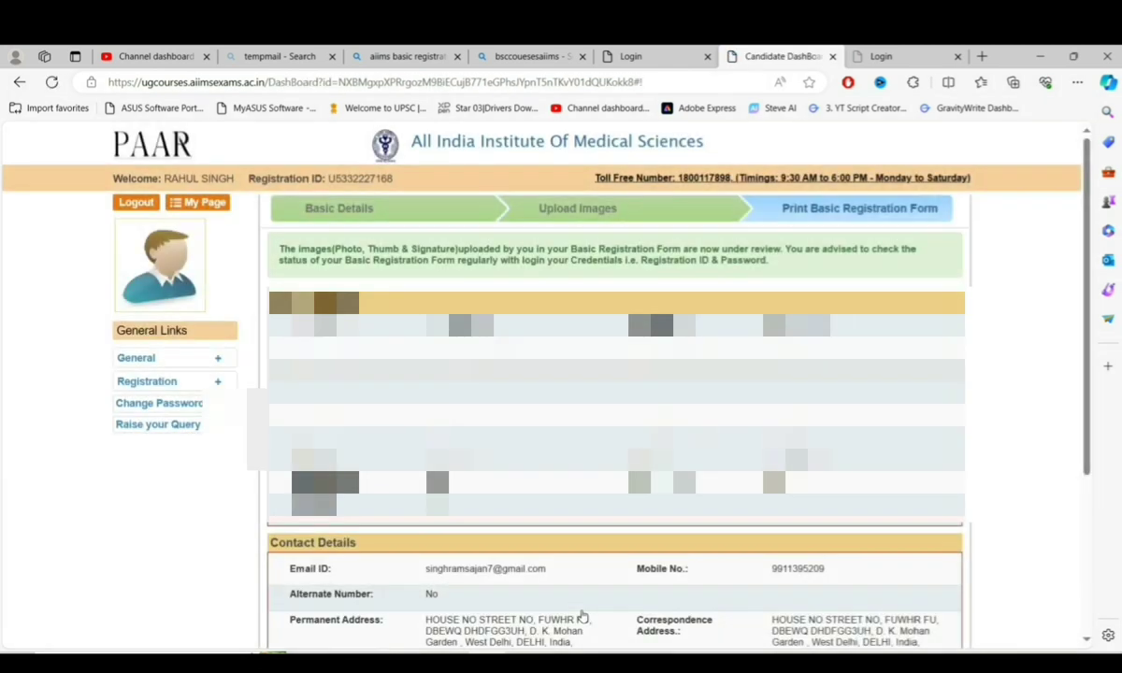
{"action": "scroll", "coordinate": [581, 616], "scroll_direction": "down", "scroll_amount": 10}
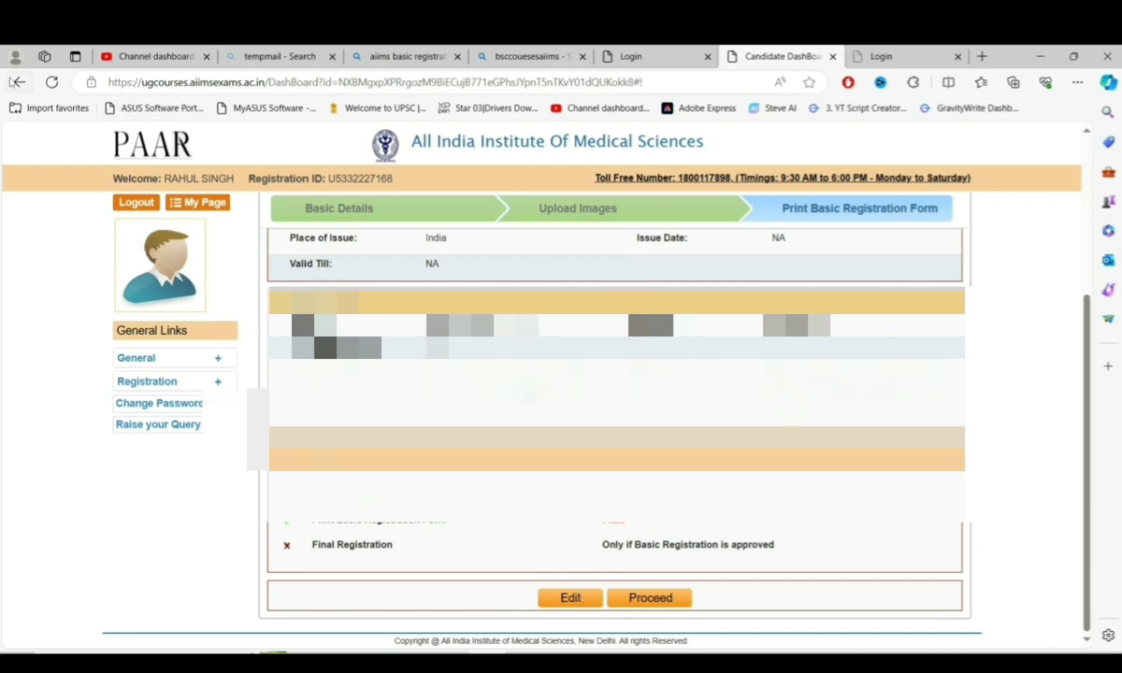
- Go back to the Undergraduate Basic Registration Form slip showing the photo, signature and thumb impression
{"action": "left_click", "coordinate": [18, 83]}
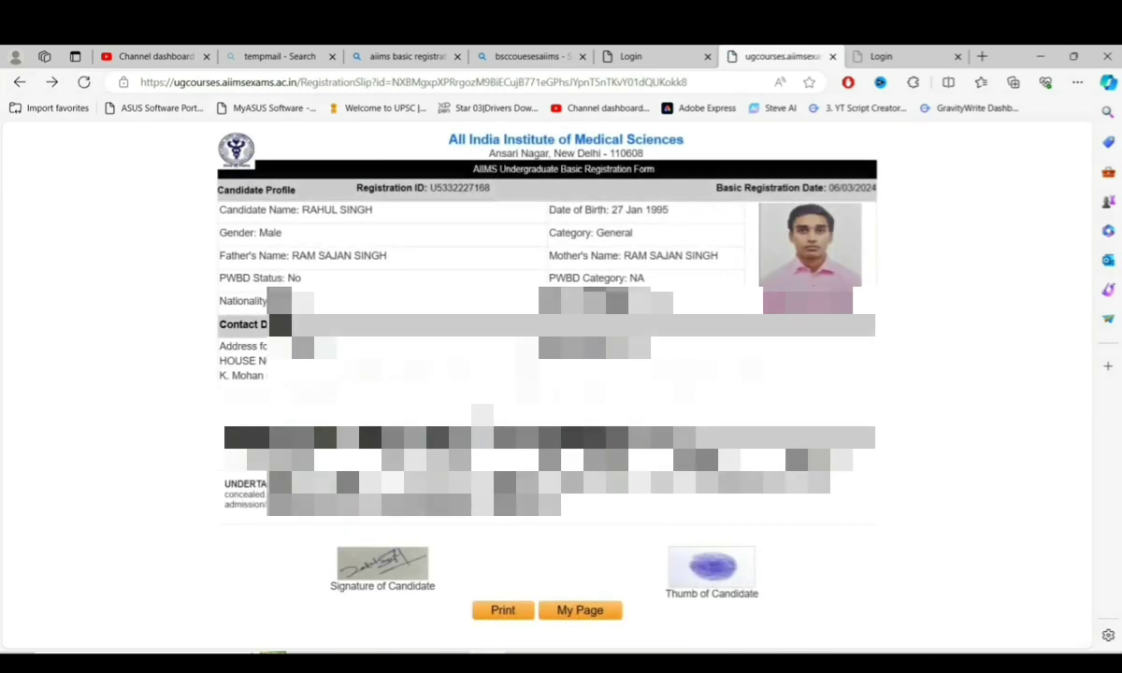